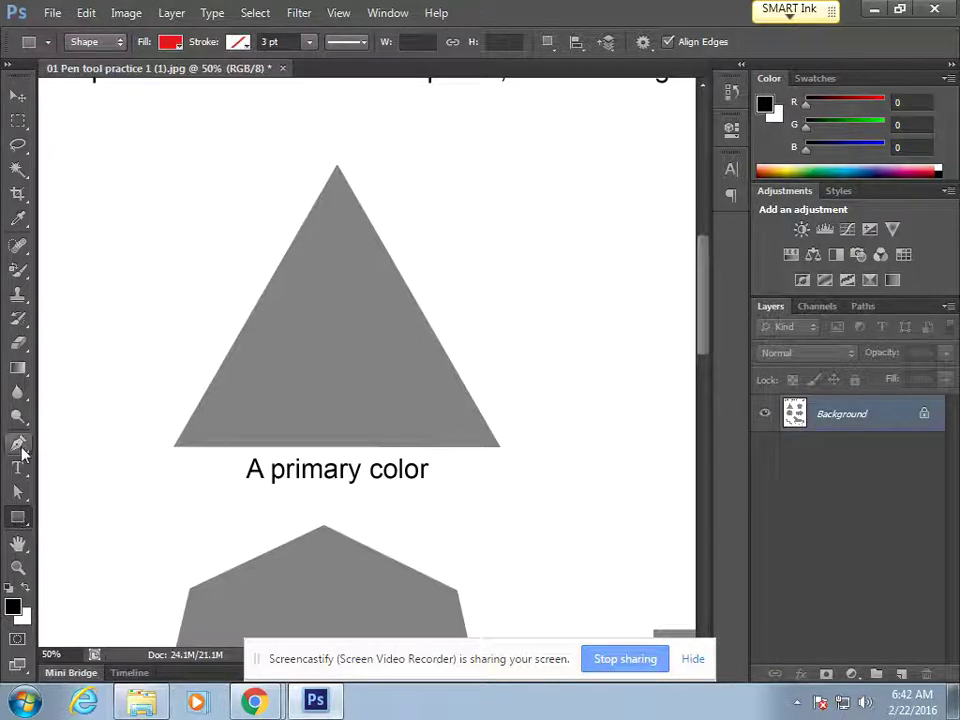
Step: Trace the grey triangle as a closed Pen tool shape about 696 × 602 px, removing its fill before closing the path
left_click(20, 446)
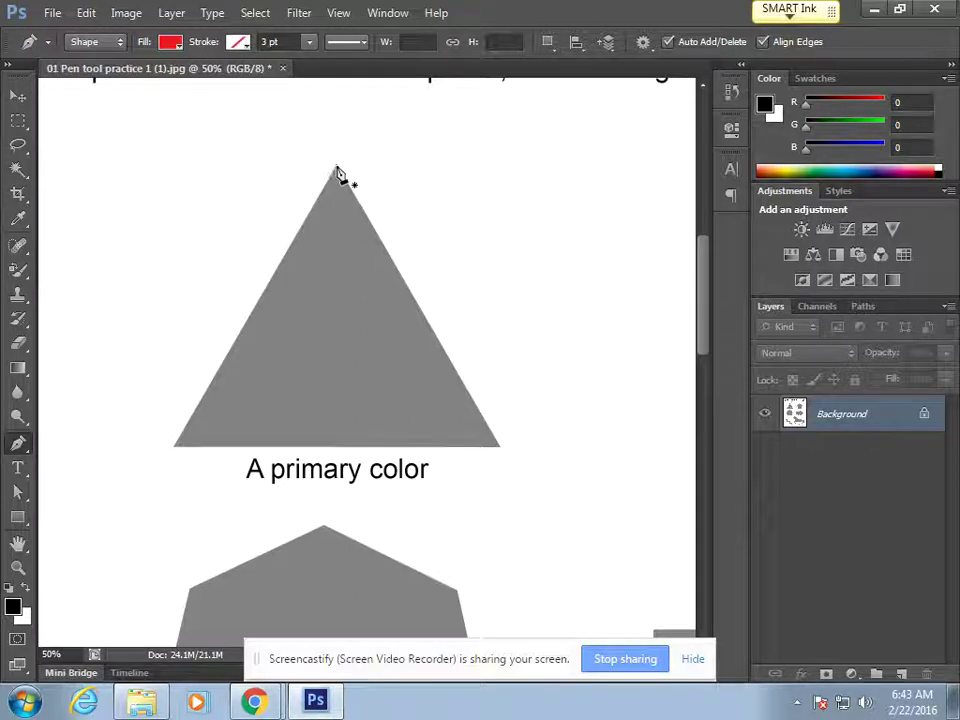
left_click(336, 166)
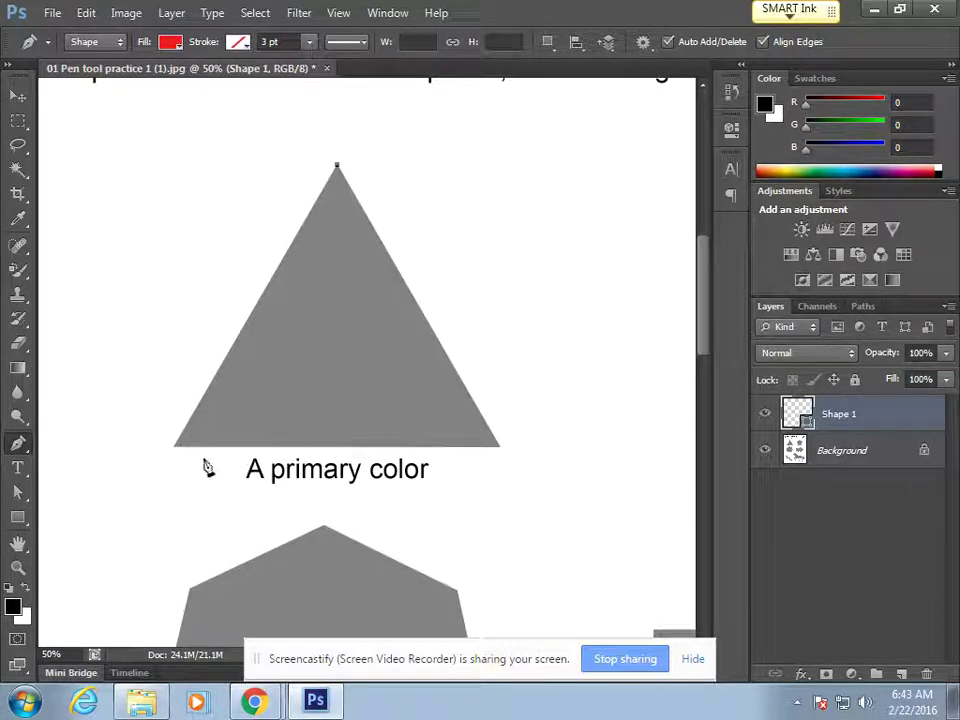
left_click(500, 448)
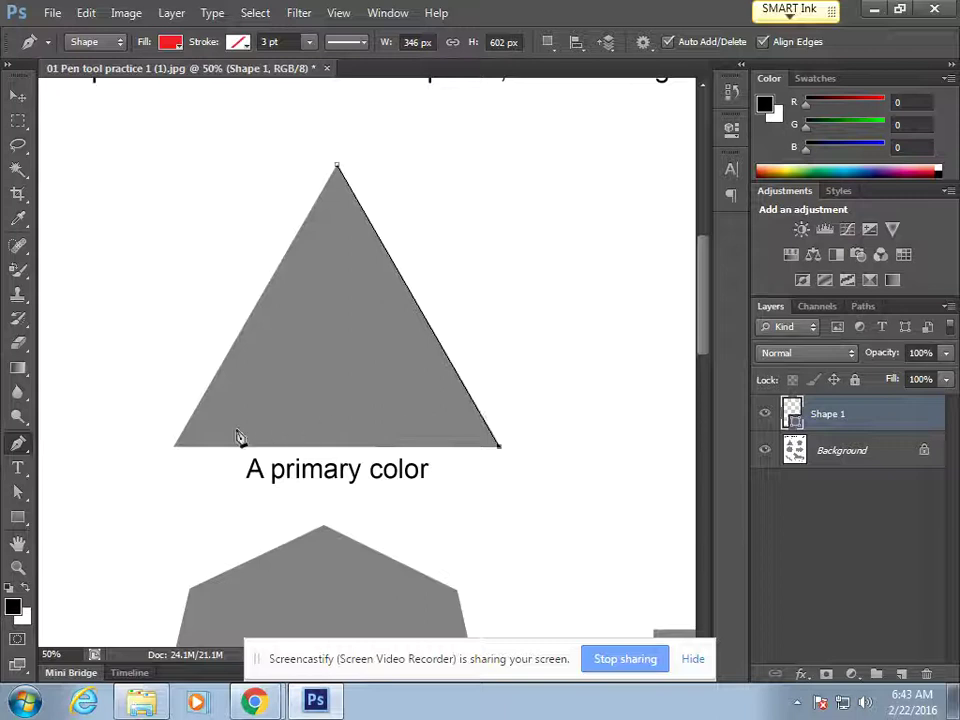
left_click(174, 448)
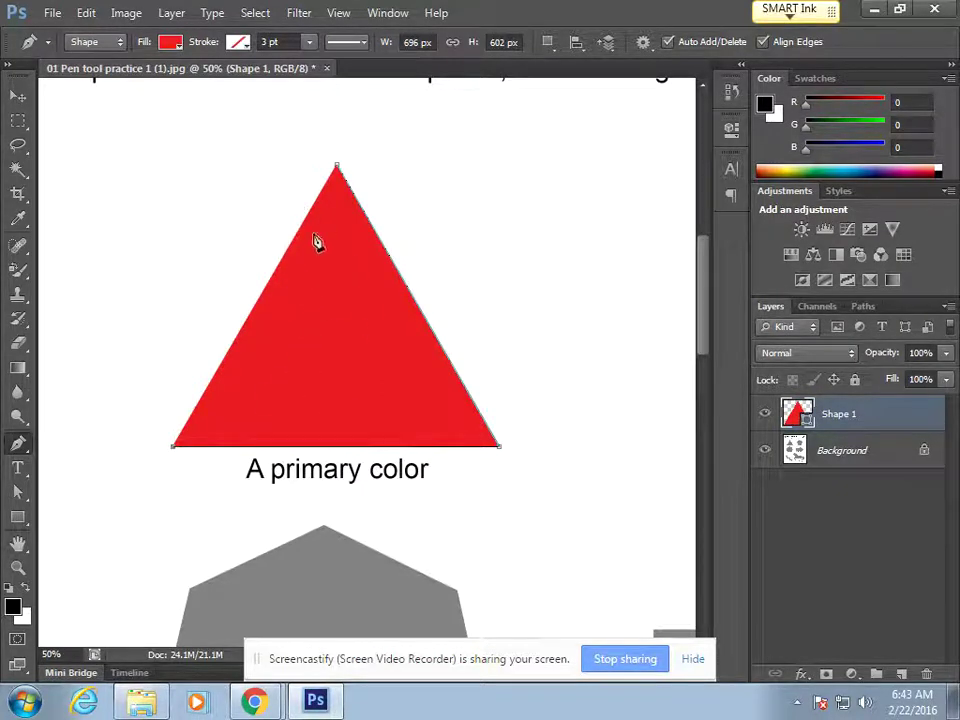
left_click(170, 41)
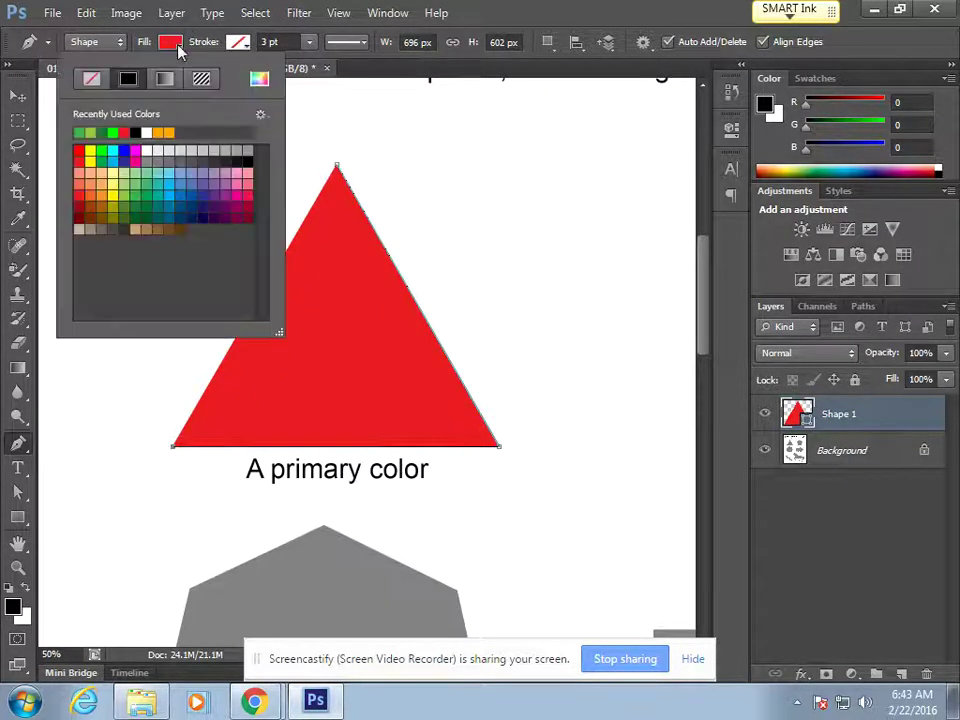
left_click(91, 80)
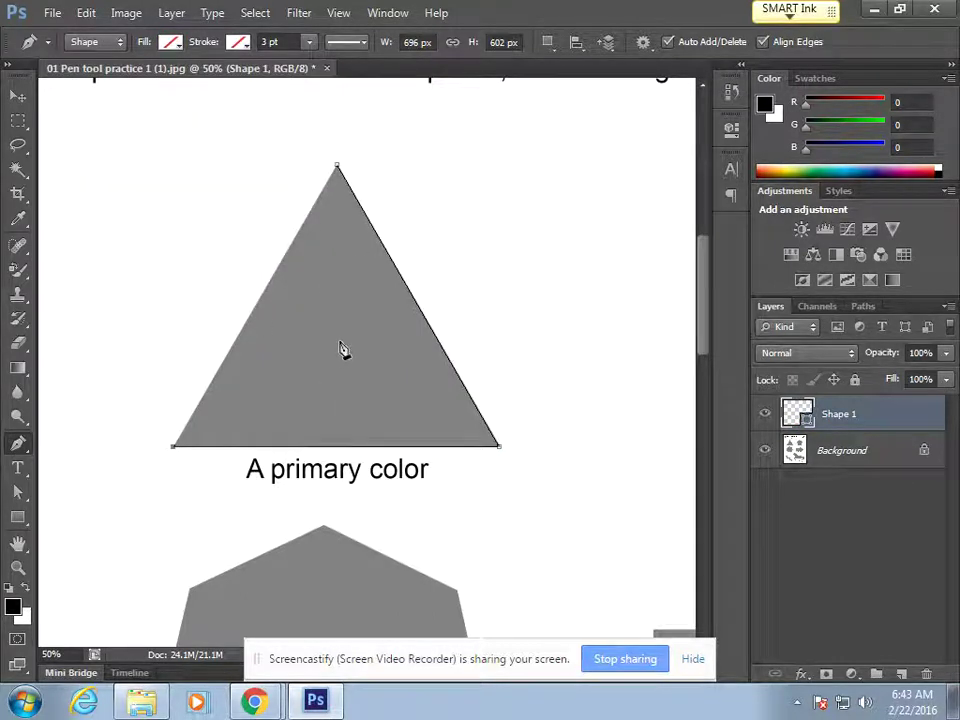
left_click(338, 170)
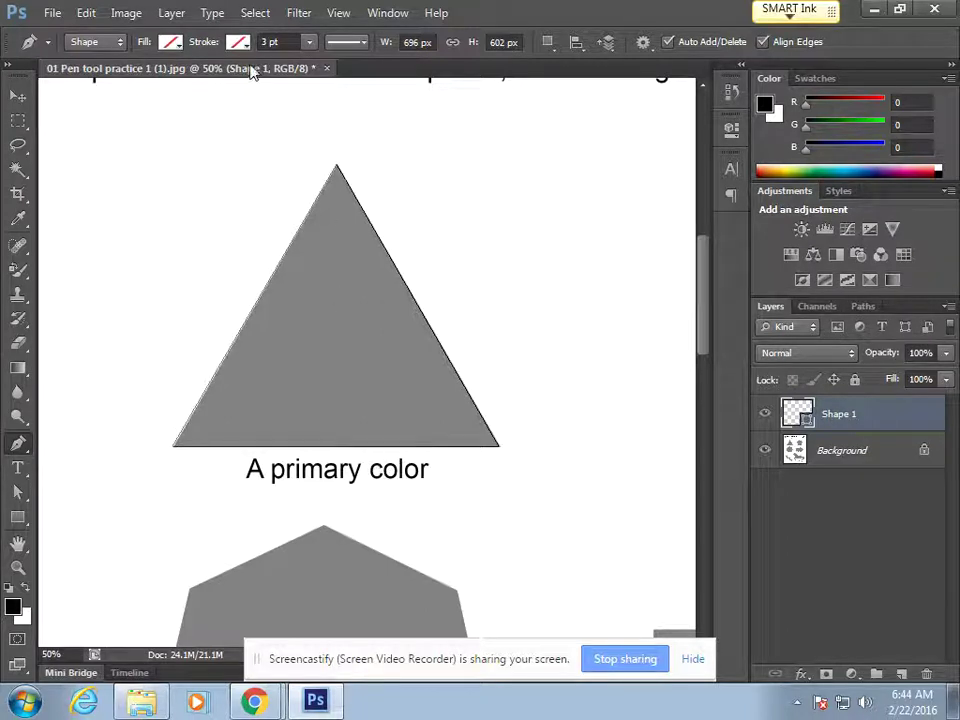
Step: Fill the traced triangle shape with a solid primary blue
left_click(181, 47)
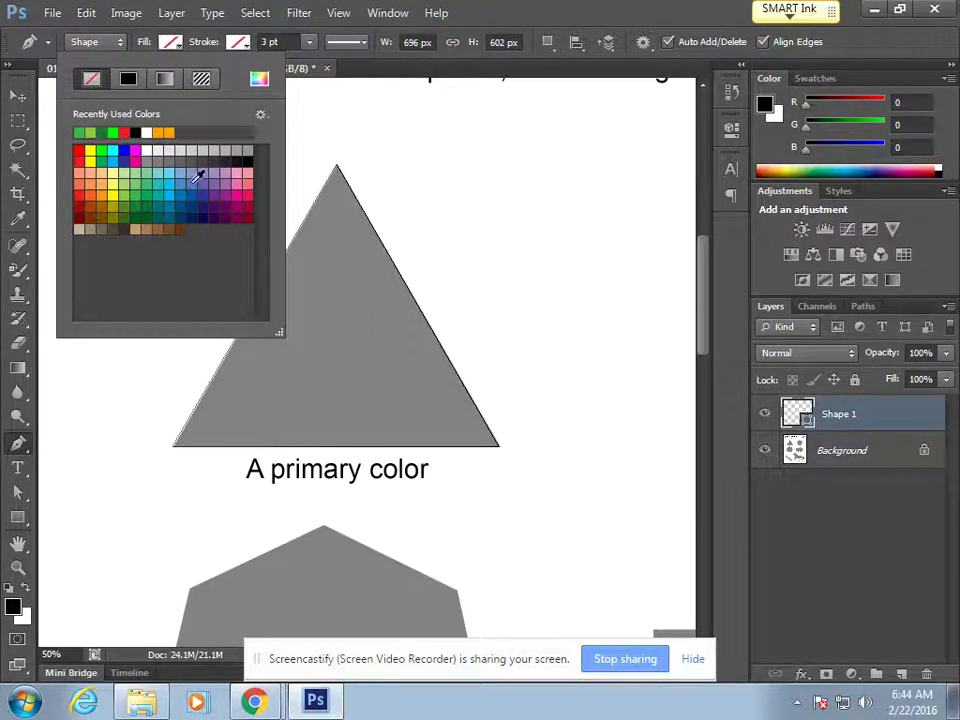
left_click(192, 196)
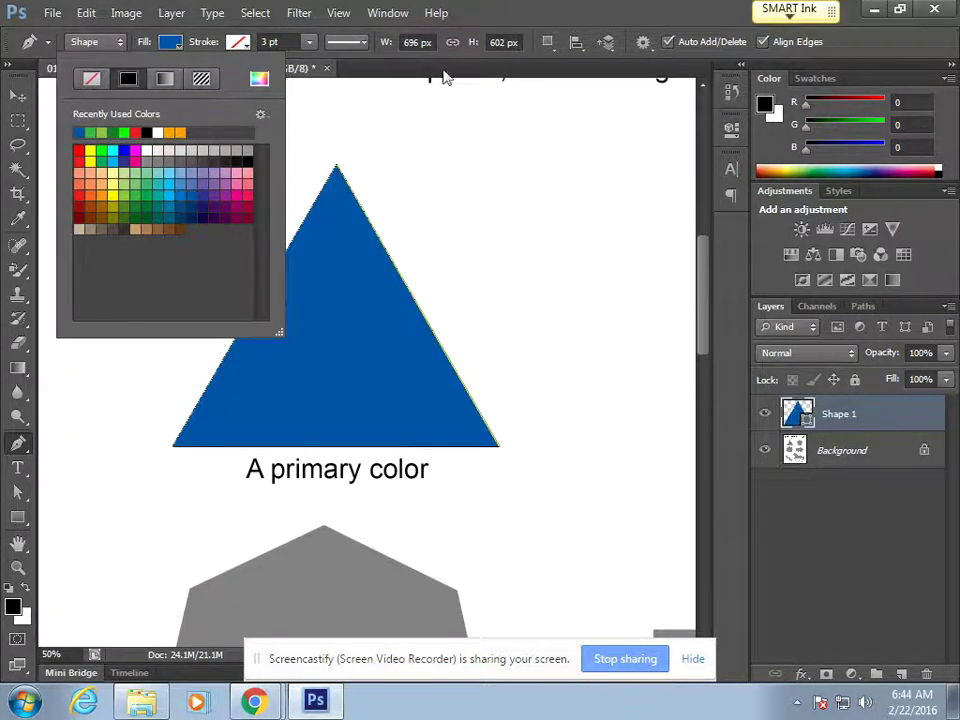
left_click(445, 77)
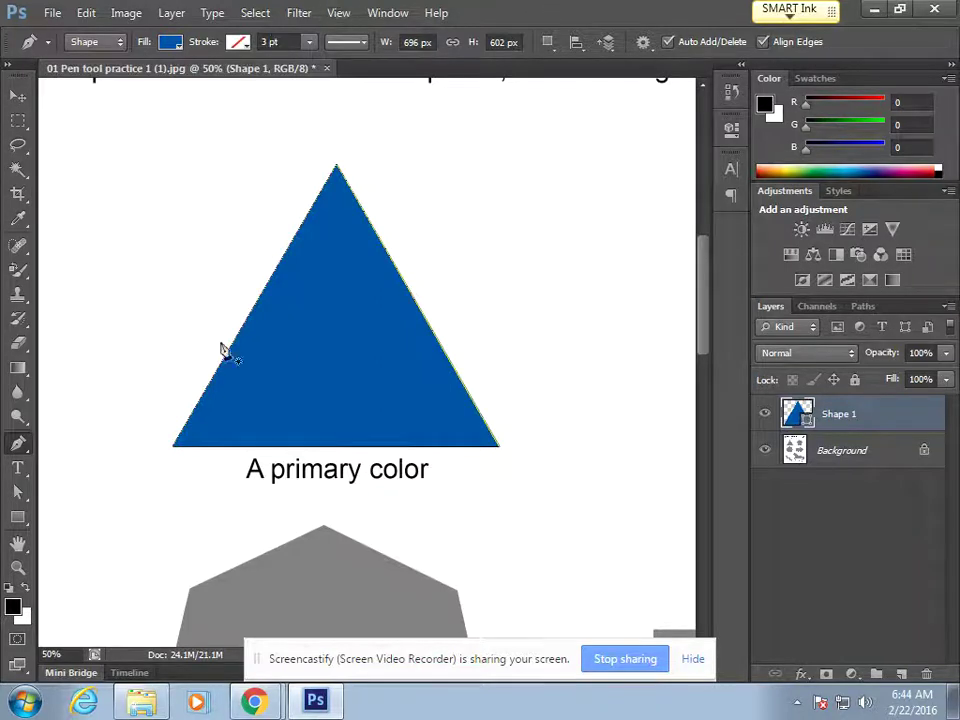
Step: Trace the grey pentagon labelled "A secondary color" with the Pen tool as a closed five-corner shape about 632 × 592 px
left_click_drag(611, 446, 468, 437)
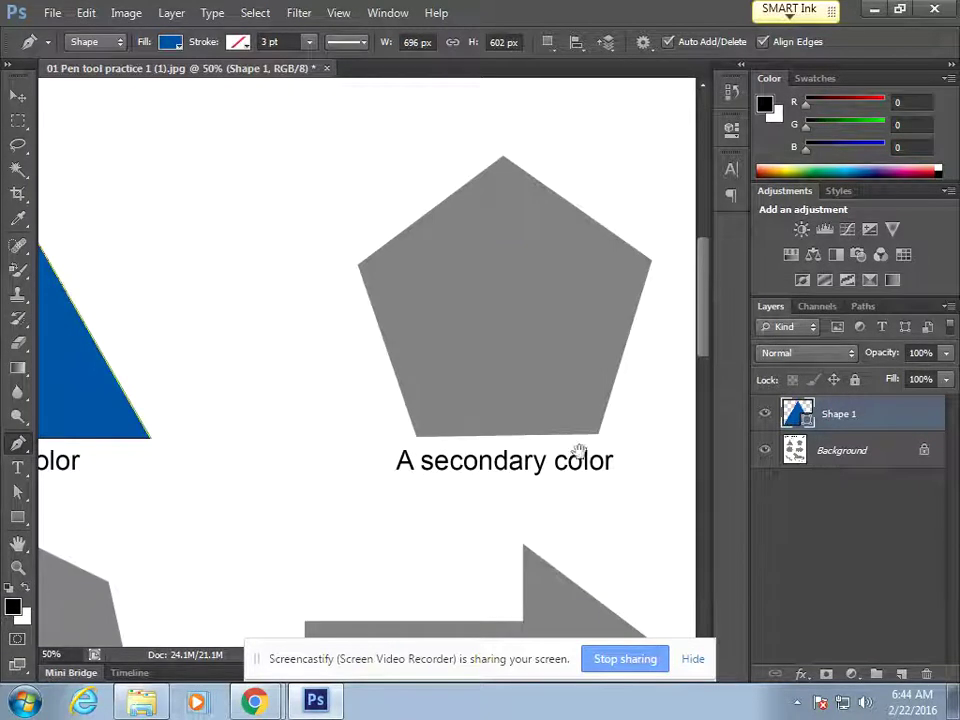
left_click_drag(572, 471, 476, 484)
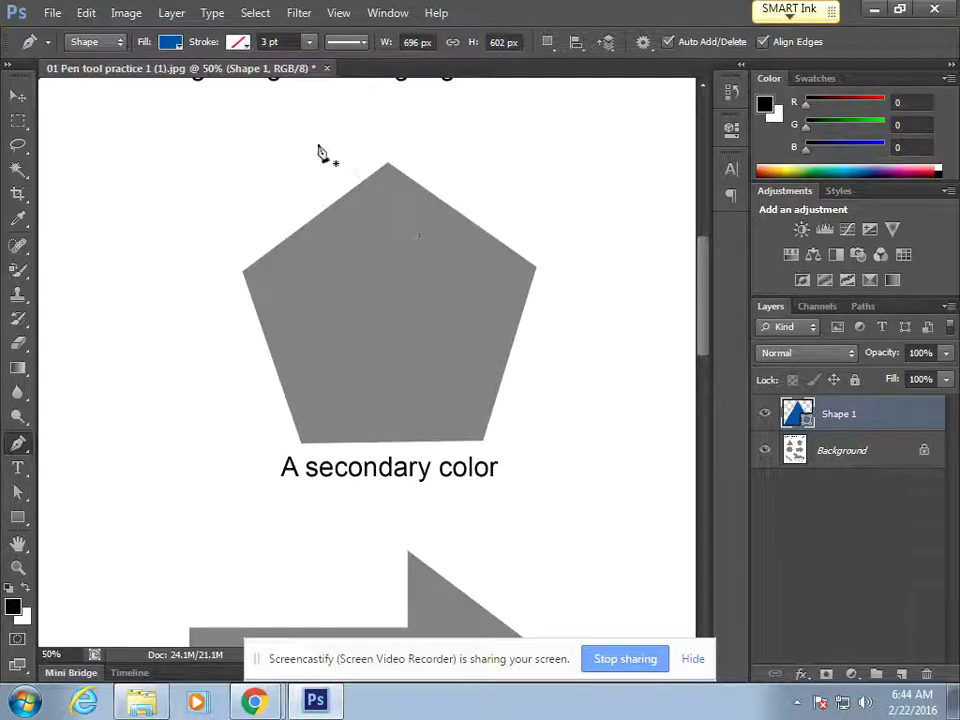
left_click(389, 166)
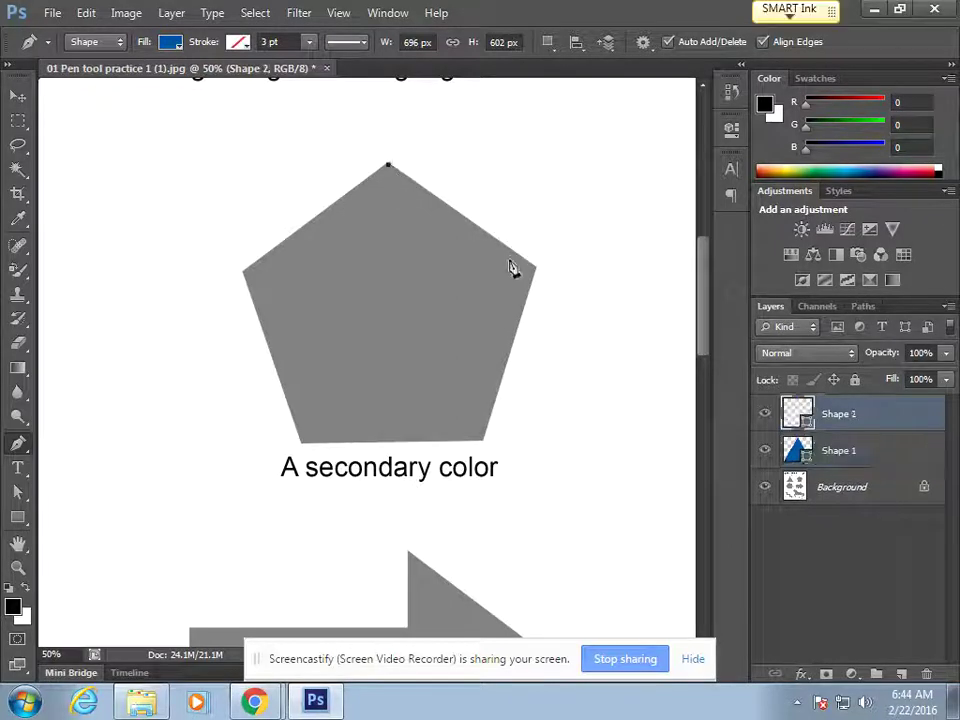
left_click(536, 268)
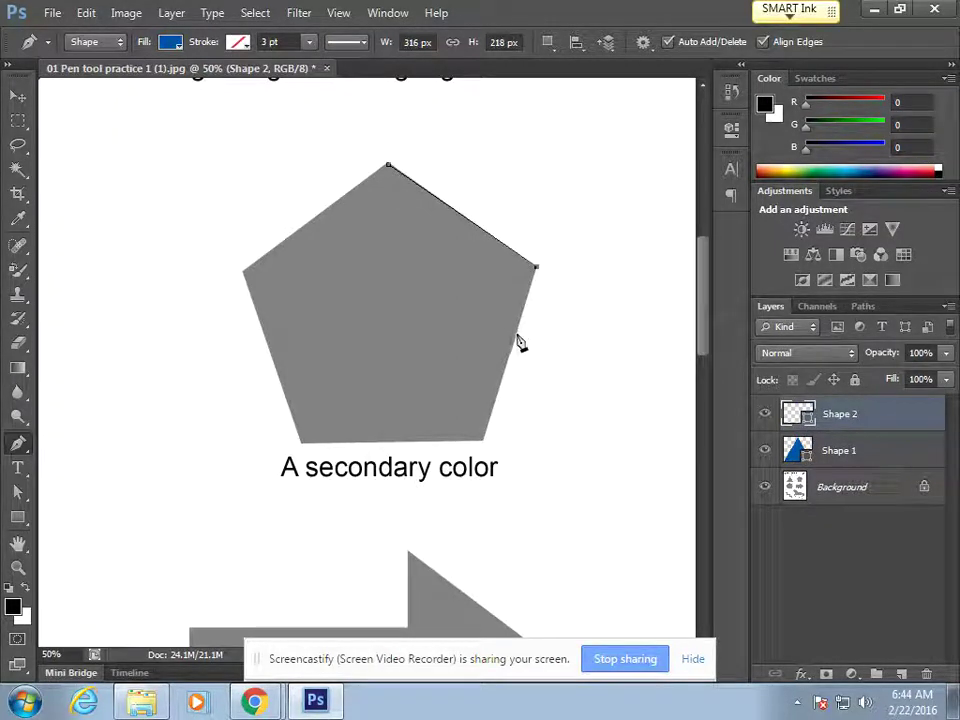
left_click(482, 440)
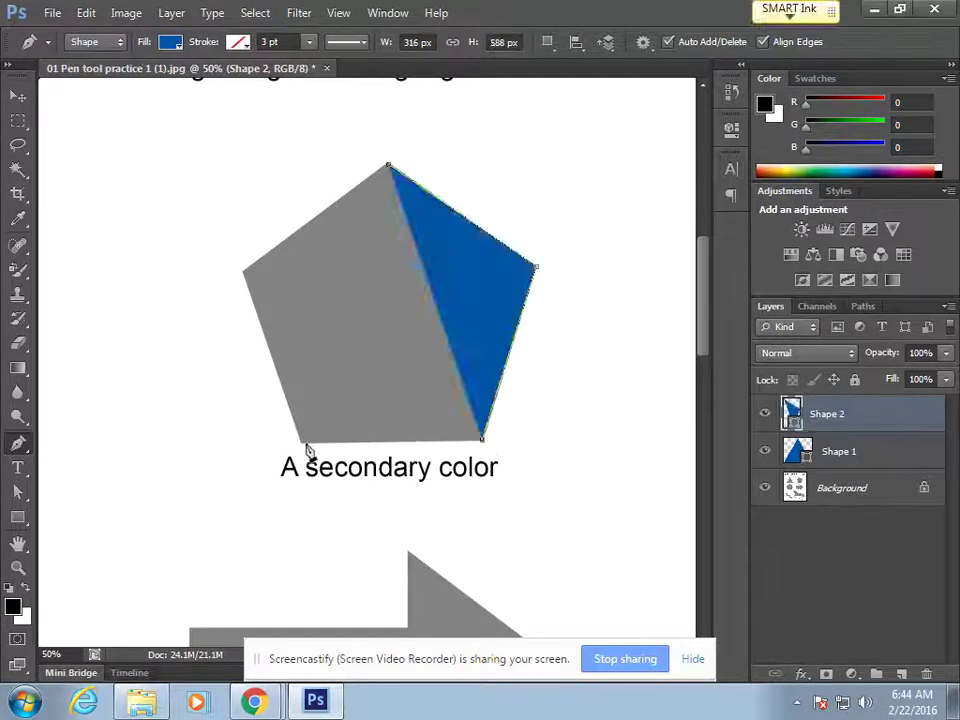
left_click(302, 443)
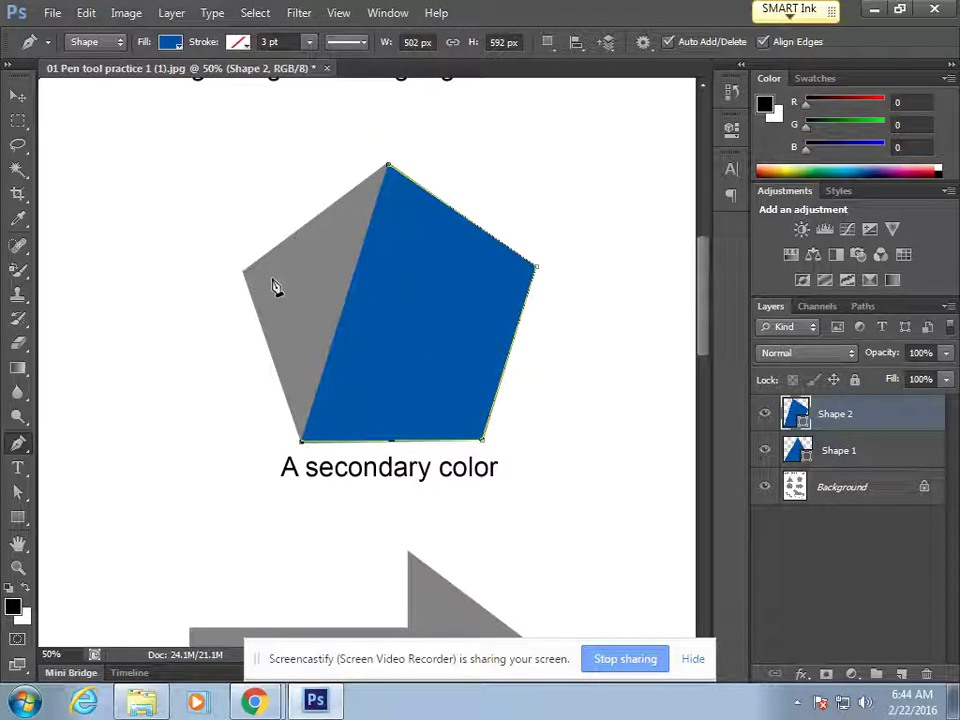
left_click(242, 295)
left_click(389, 166)
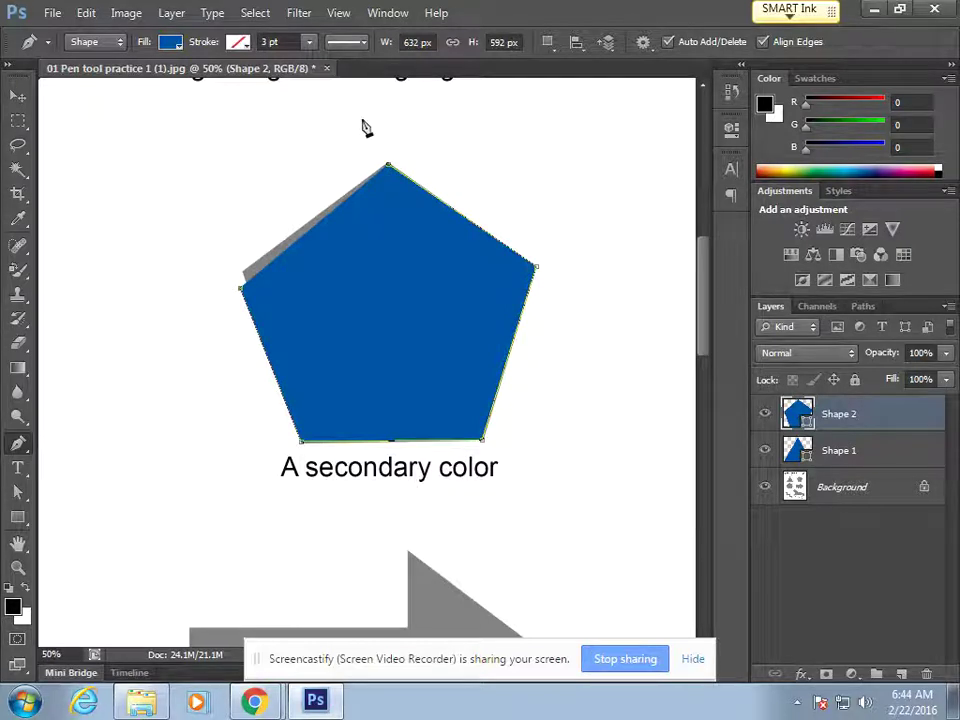
left_click(390, 168)
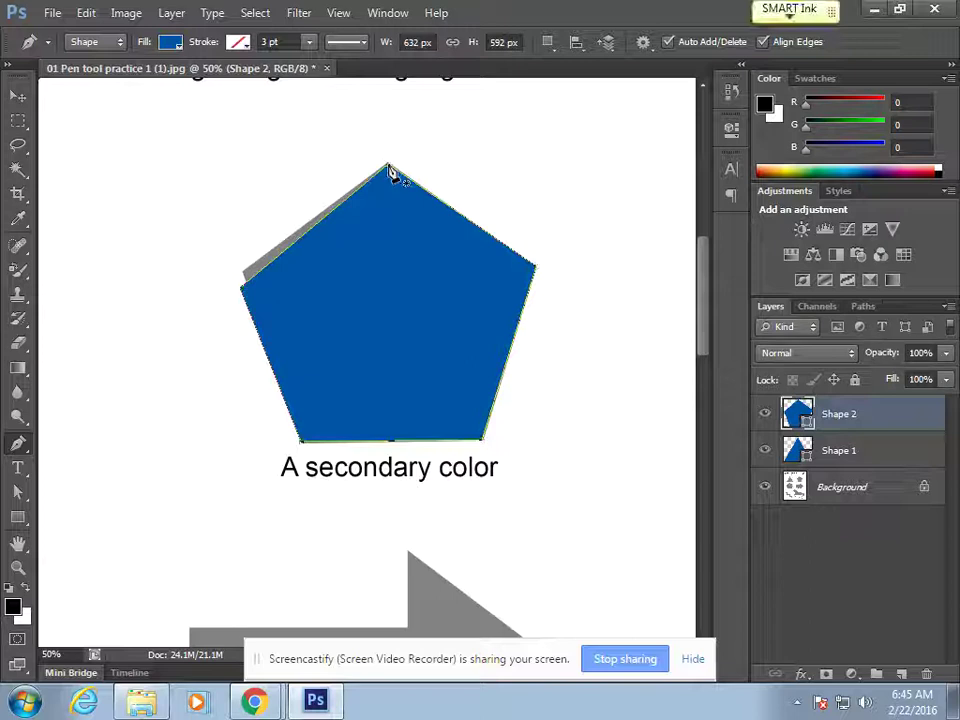
Step: Try to raise the blue pentagon's left corner to the grey outline, and shift the displaced shape back over the grey pentagon
left_click(15, 494)
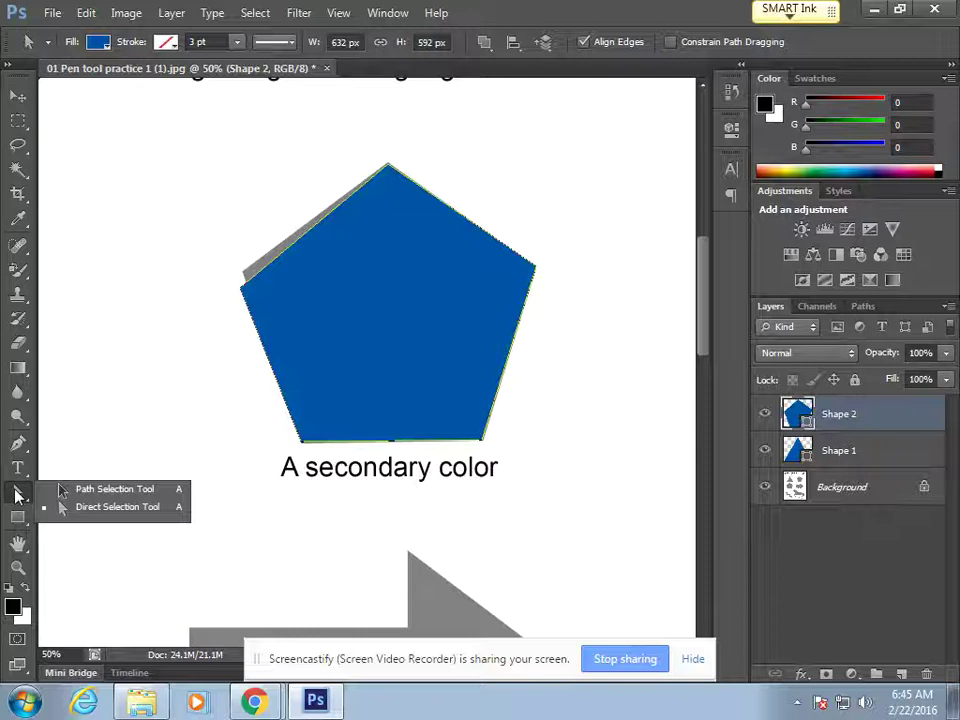
left_click(115, 506)
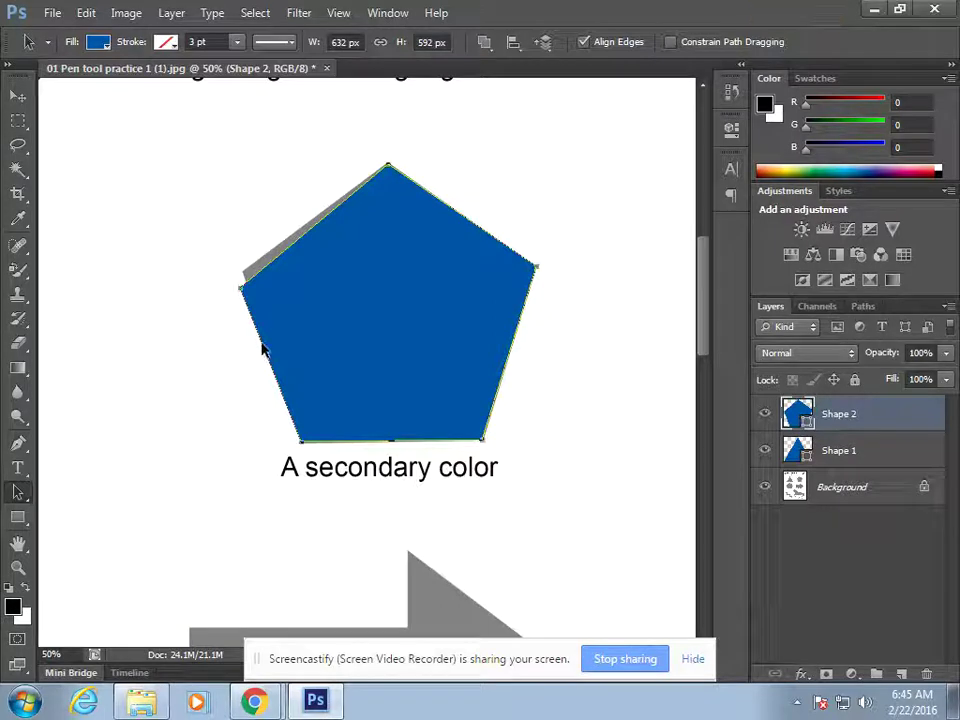
mouse_move(262, 347)
left_mouse_down()
mouse_move(223, 358)
mouse_move(195, 317)
mouse_move(262, 348)
left_mouse_up()
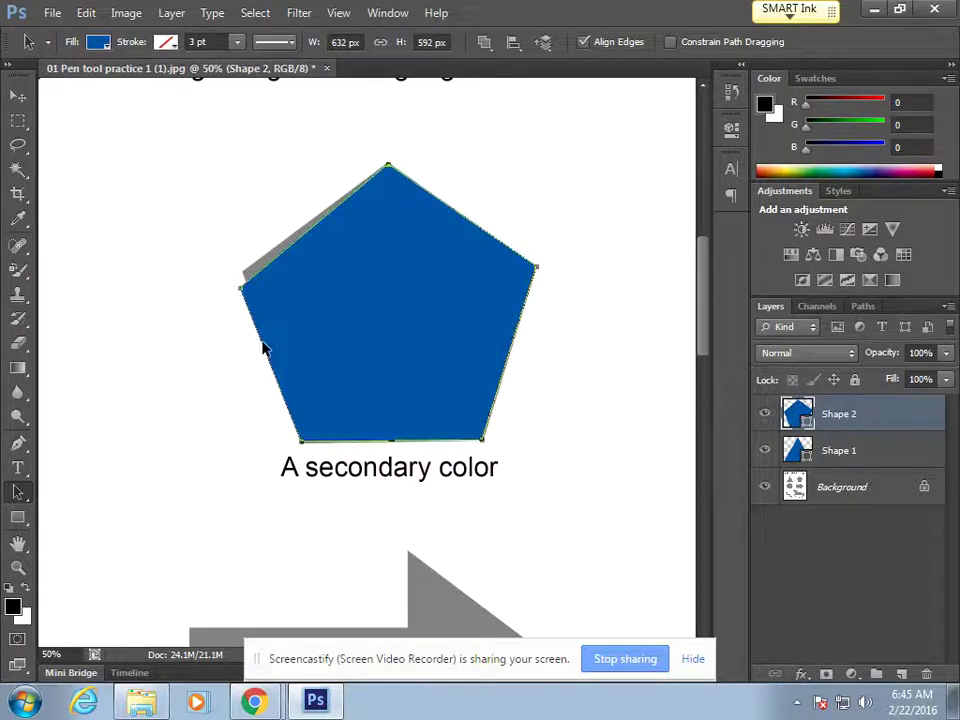
right_click(14, 495)
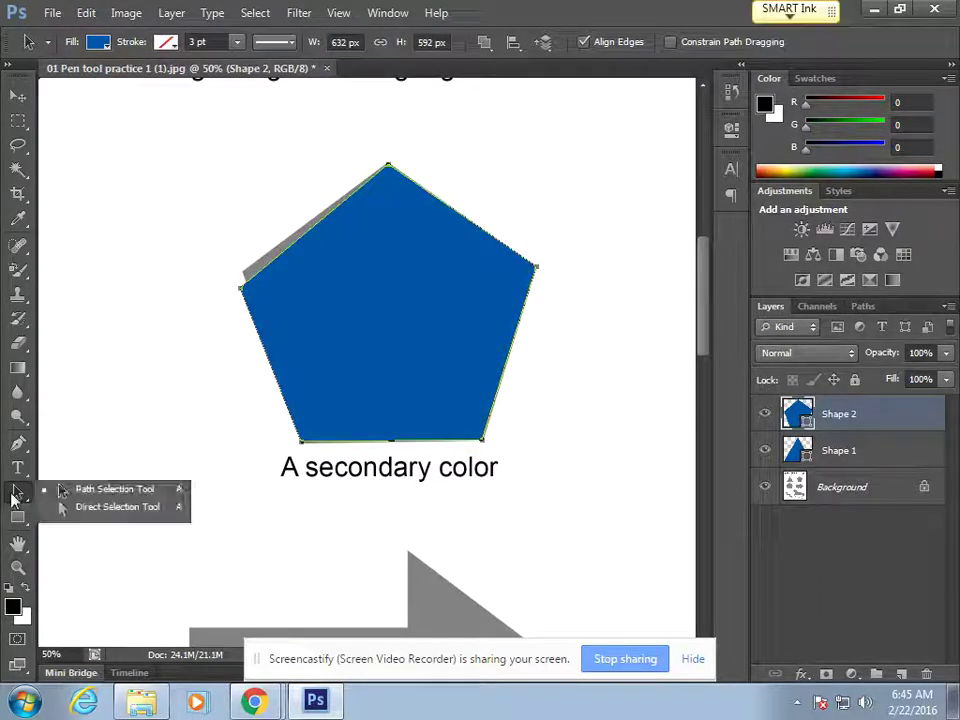
left_click(110, 510)
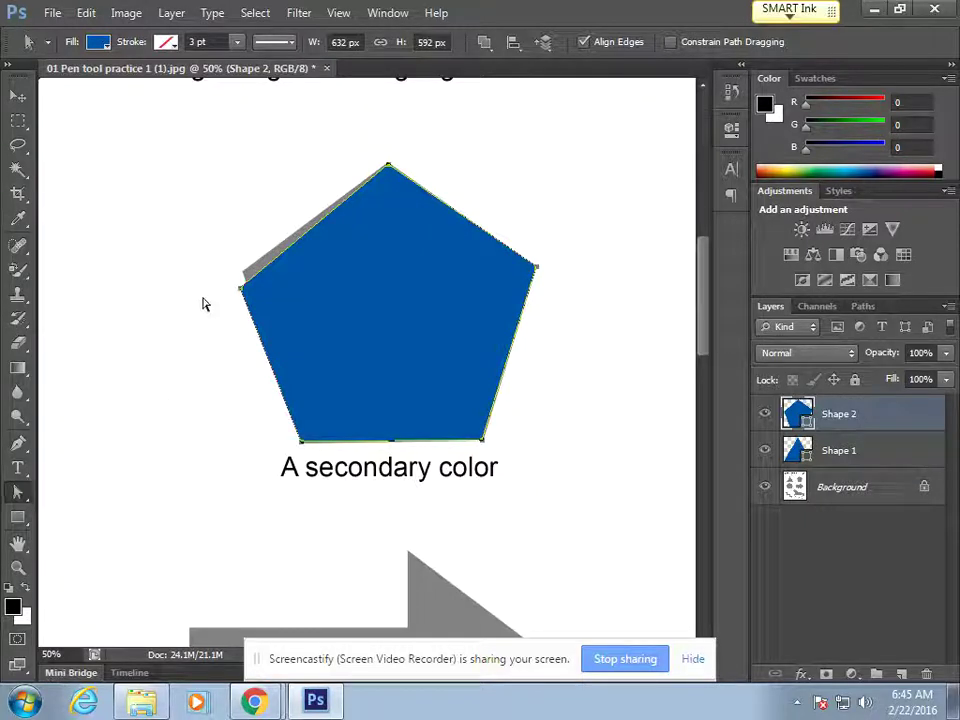
left_click_drag(240, 291, 240, 279)
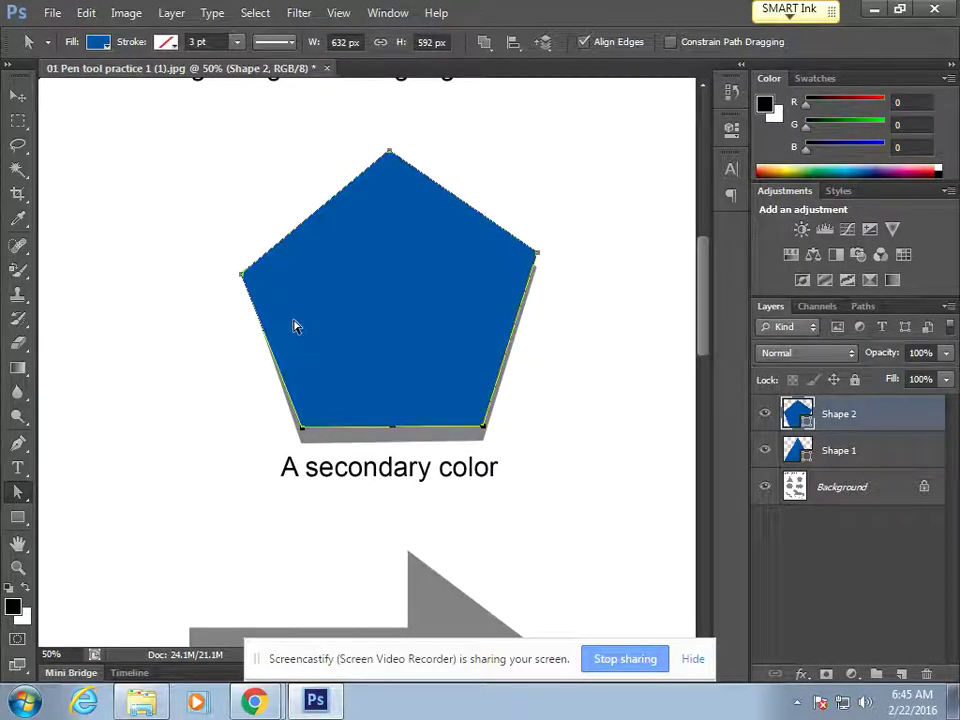
key("v")
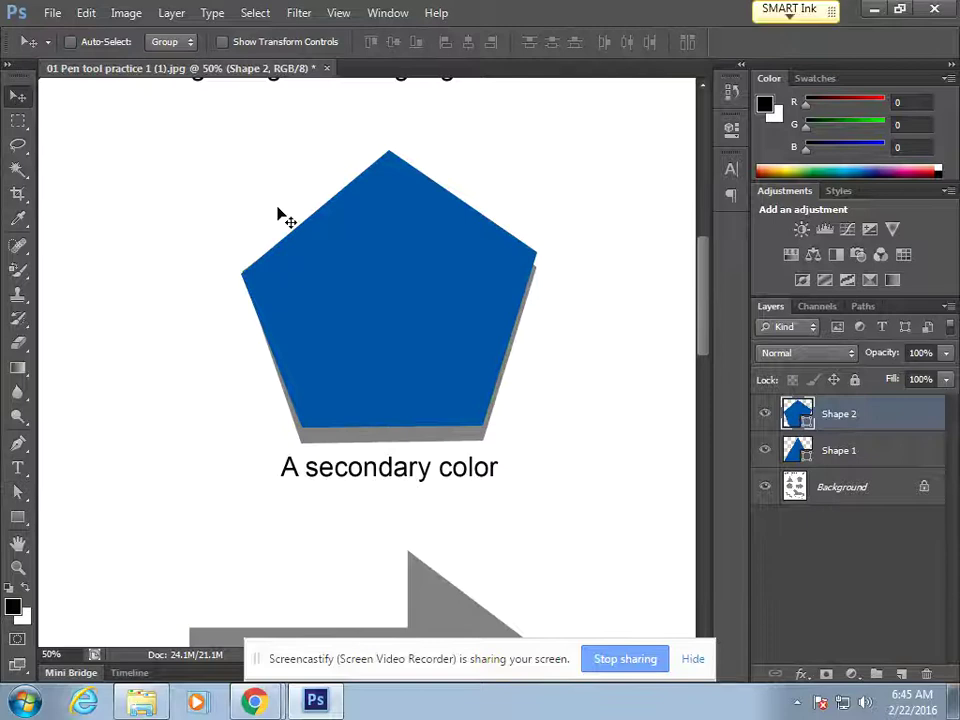
left_click_drag(377, 288, 416, 272)
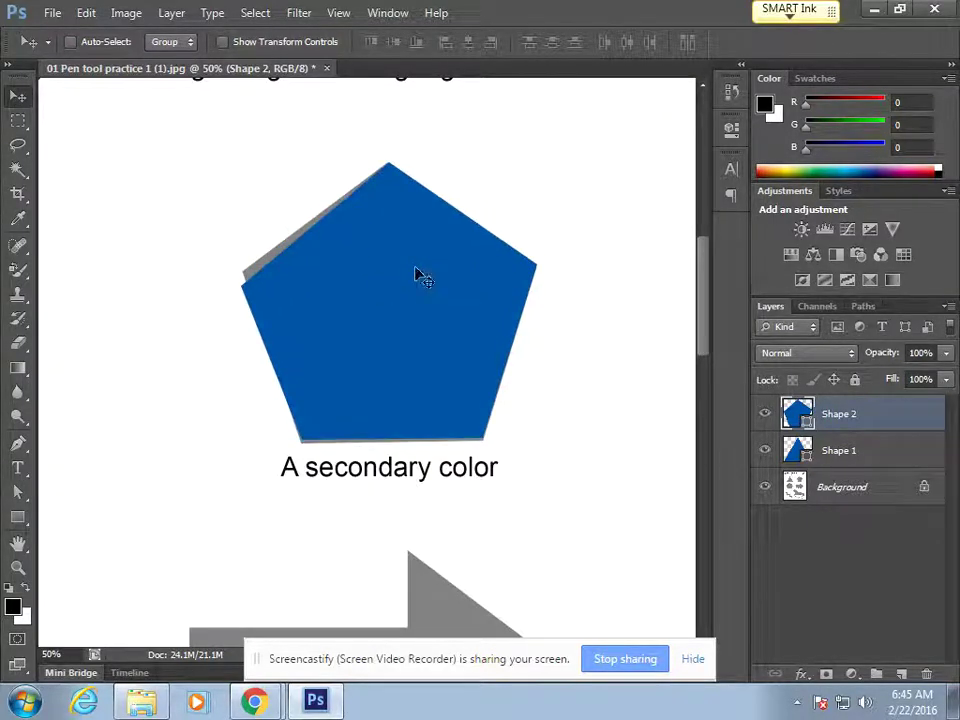
Step: Align the blue pentagon's left, top and lower-left anchor points with the grey pentagon's corners using the Direct Selection tool
left_click(16, 495)
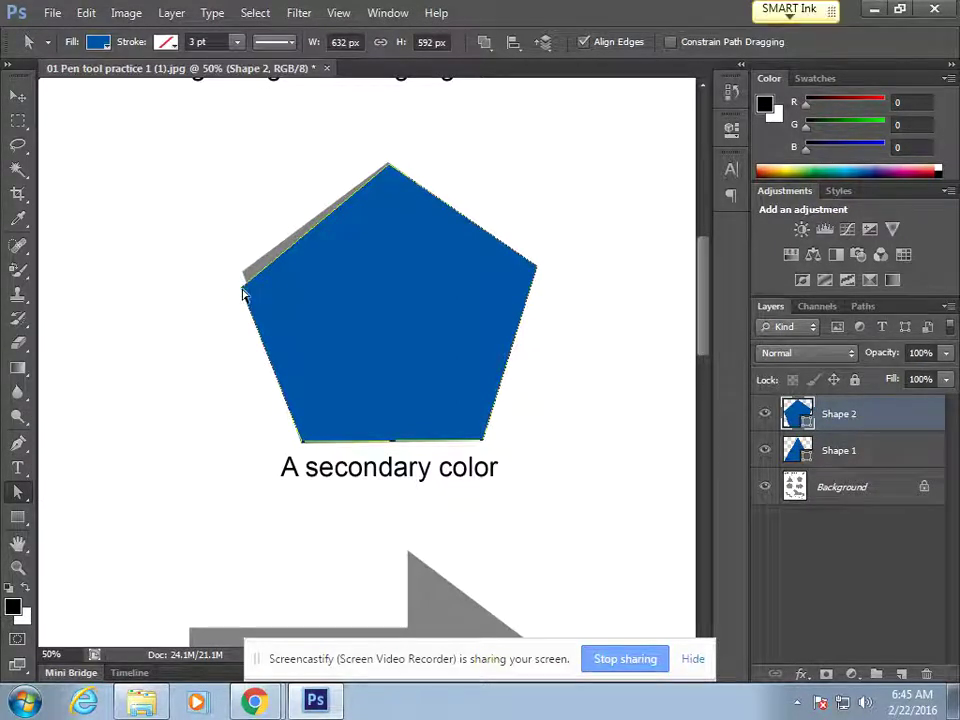
mouse_move(242, 292)
left_mouse_down()
mouse_move(244, 275)
mouse_move(126, 172)
mouse_move(255, 196)
mouse_move(263, 240)
mouse_move(244, 271)
left_mouse_up()
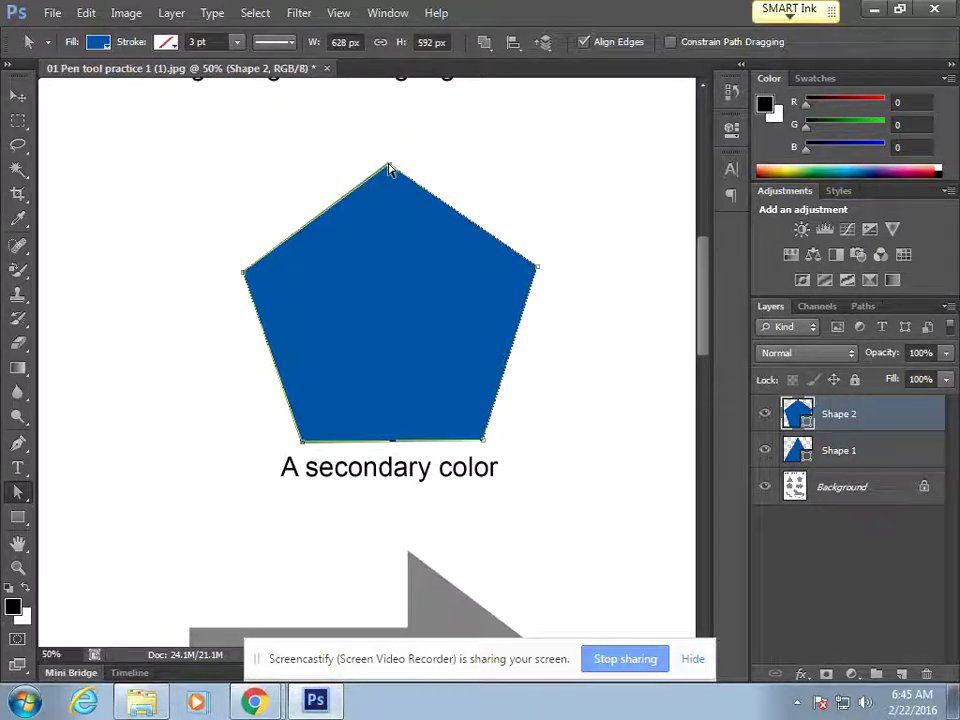
left_click_drag(386, 166, 388, 162)
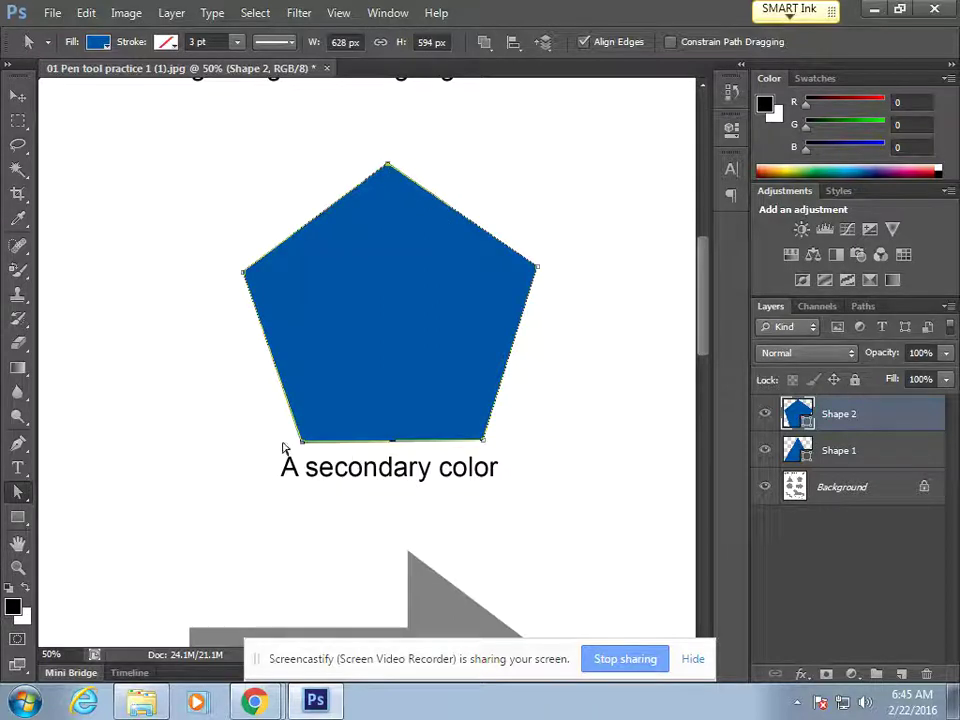
left_click(18, 97)
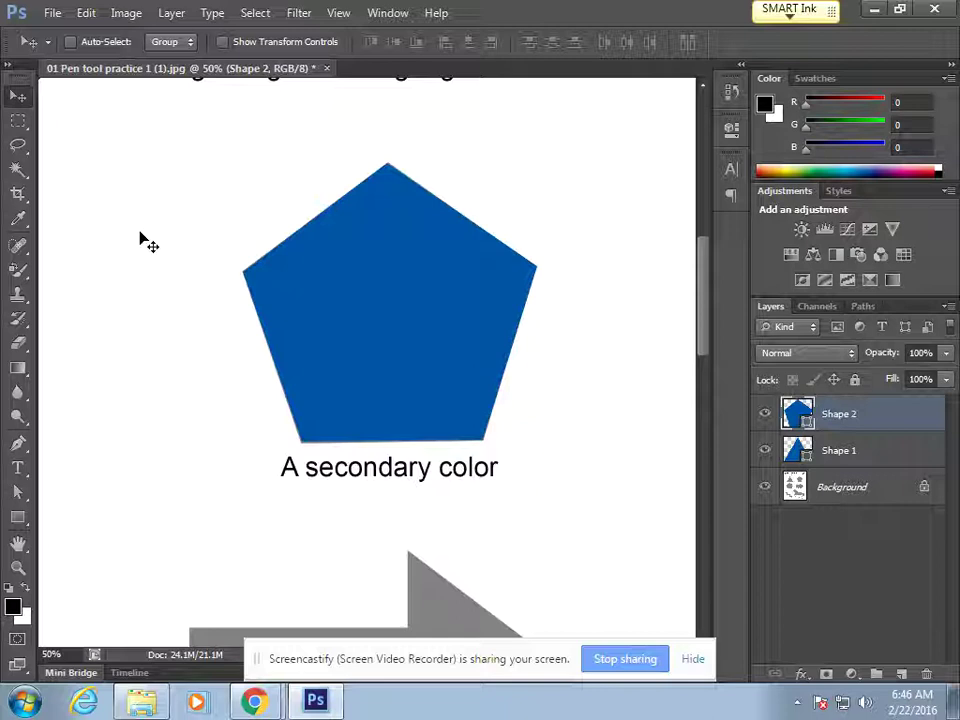
left_click(22, 493)
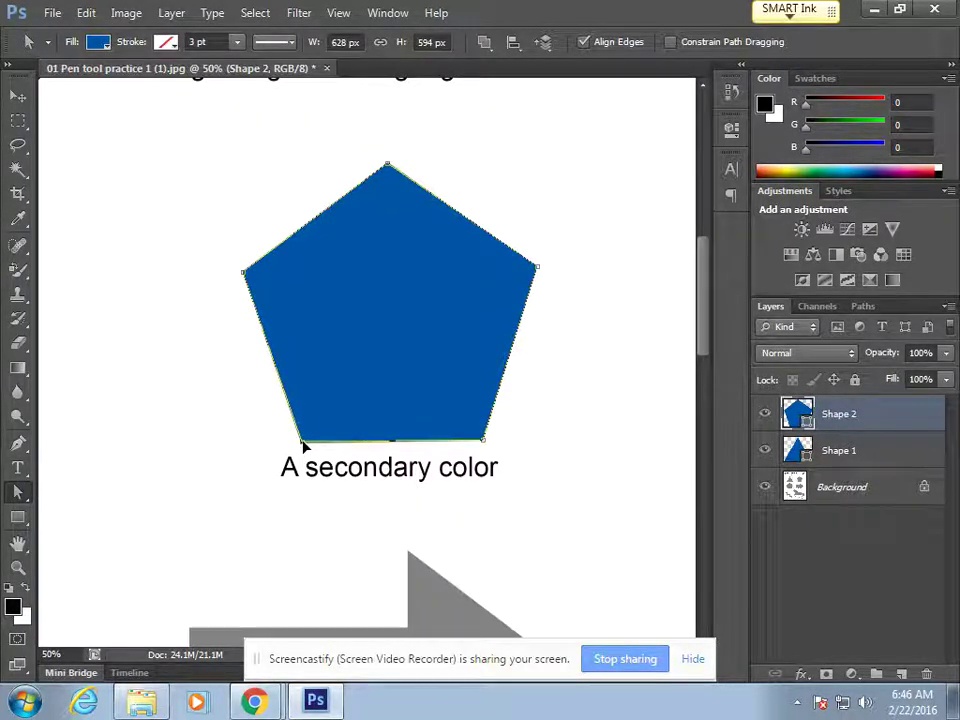
left_click_drag(303, 447, 302, 449)
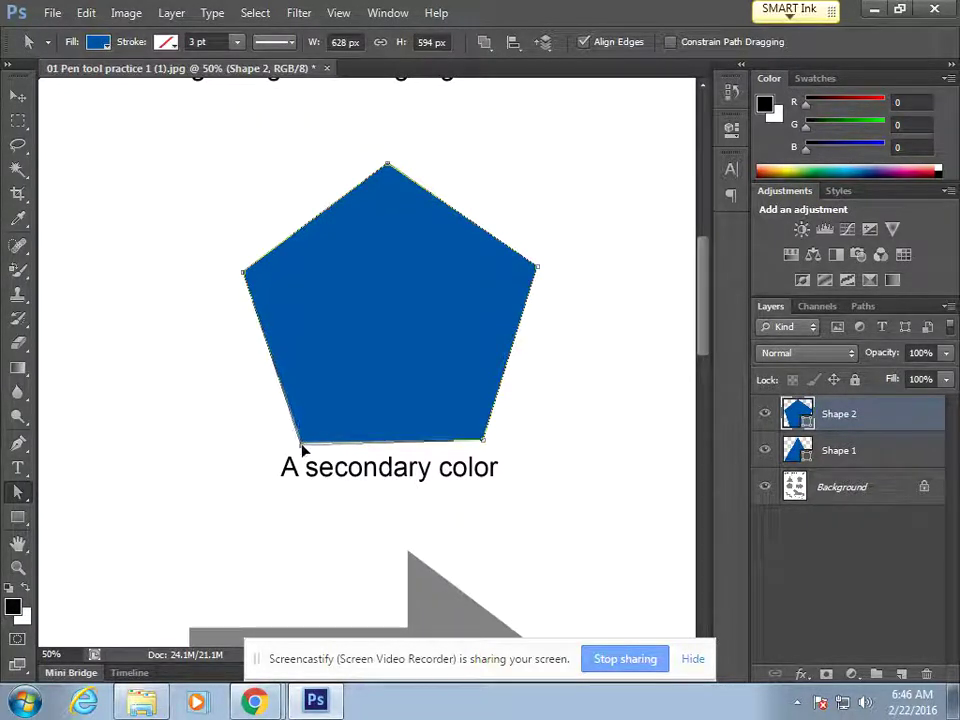
Step: Change the pentagon shape's fill to a solid dark green
left_click_drag(211, 487, 273, 502)
left_click_drag(373, 379, 250, 452)
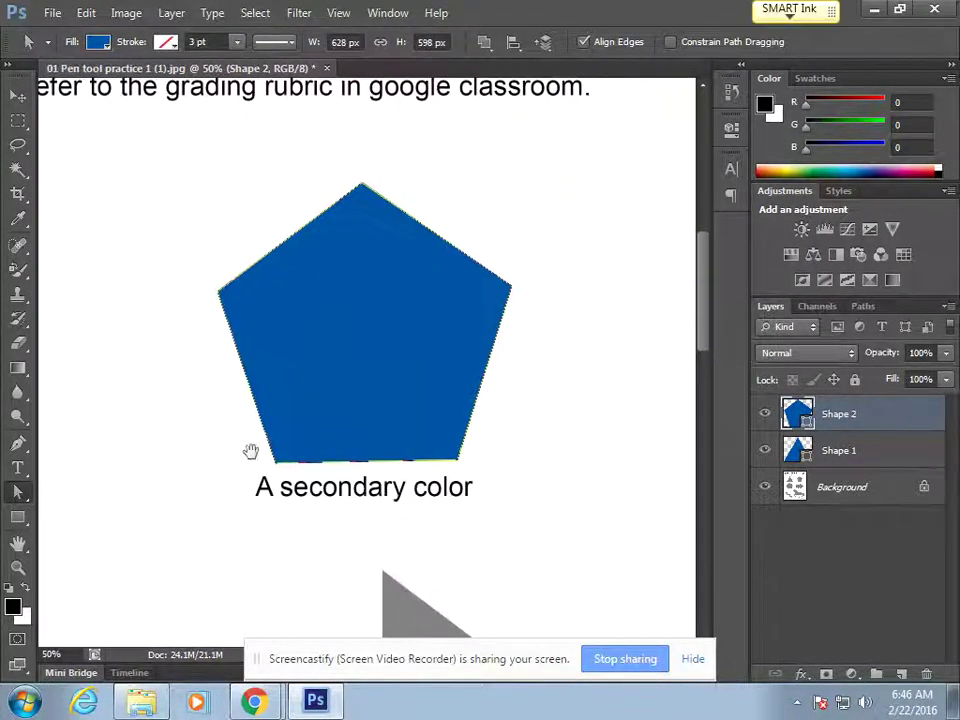
left_click(99, 42)
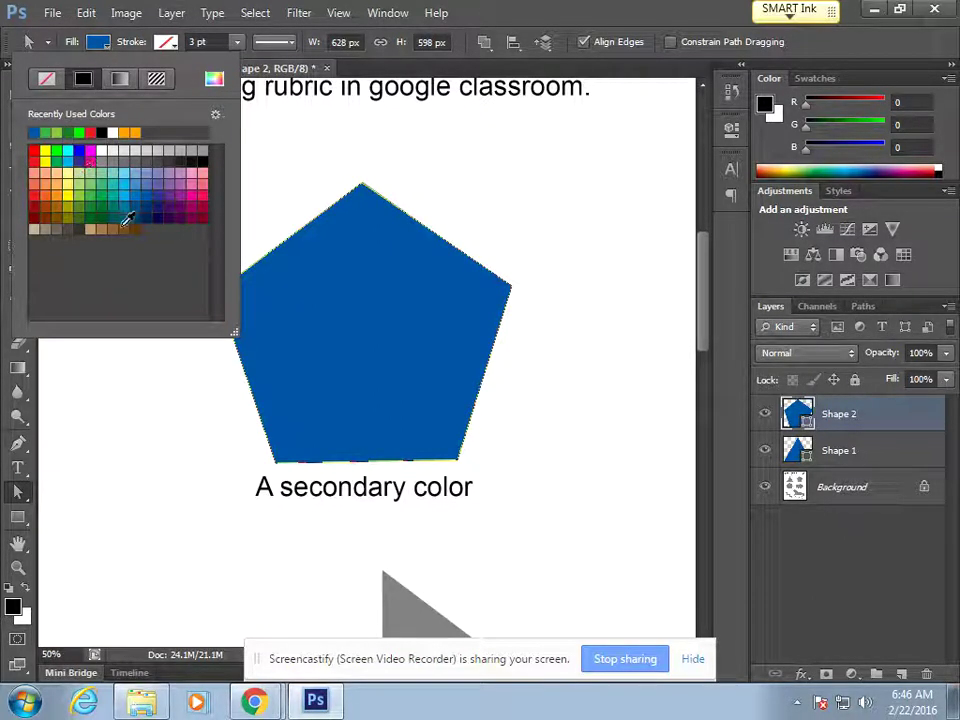
left_click(106, 198)
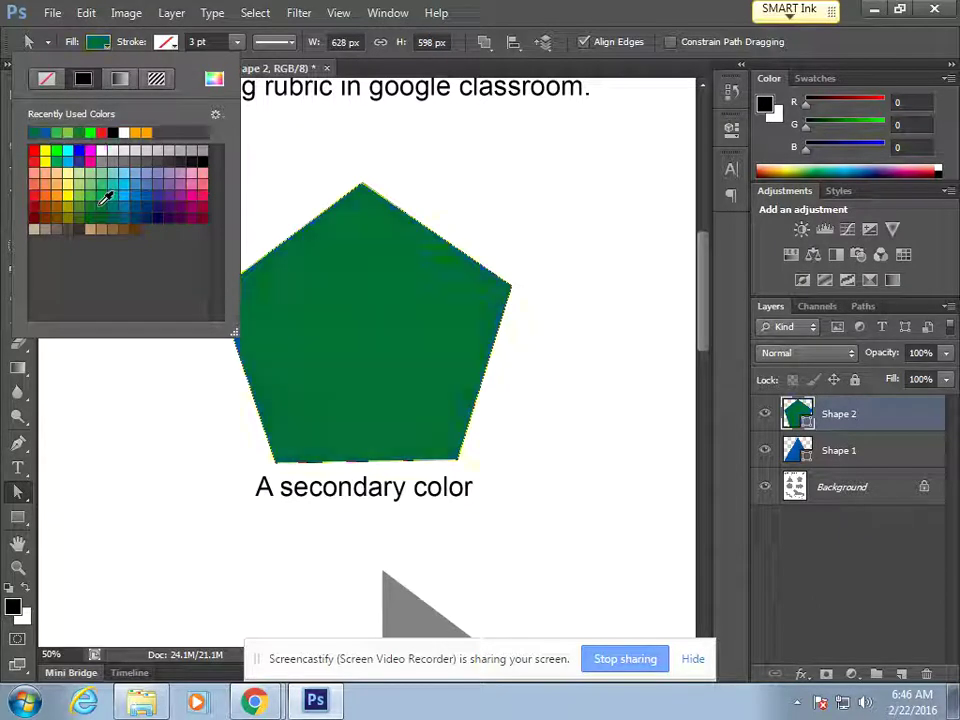
Step: Start a new Pen tool shape on the grey horse, tracing from the top of the head around the ear and down the forehead
left_click(373, 258)
left_click_drag(191, 501, 572, 203)
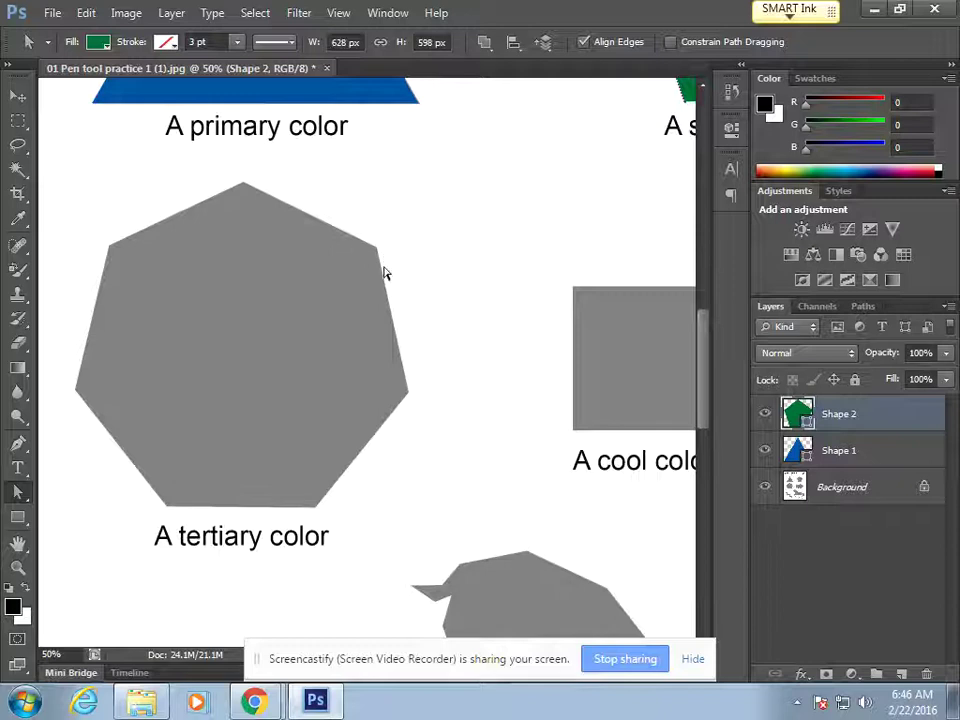
left_click(17, 443)
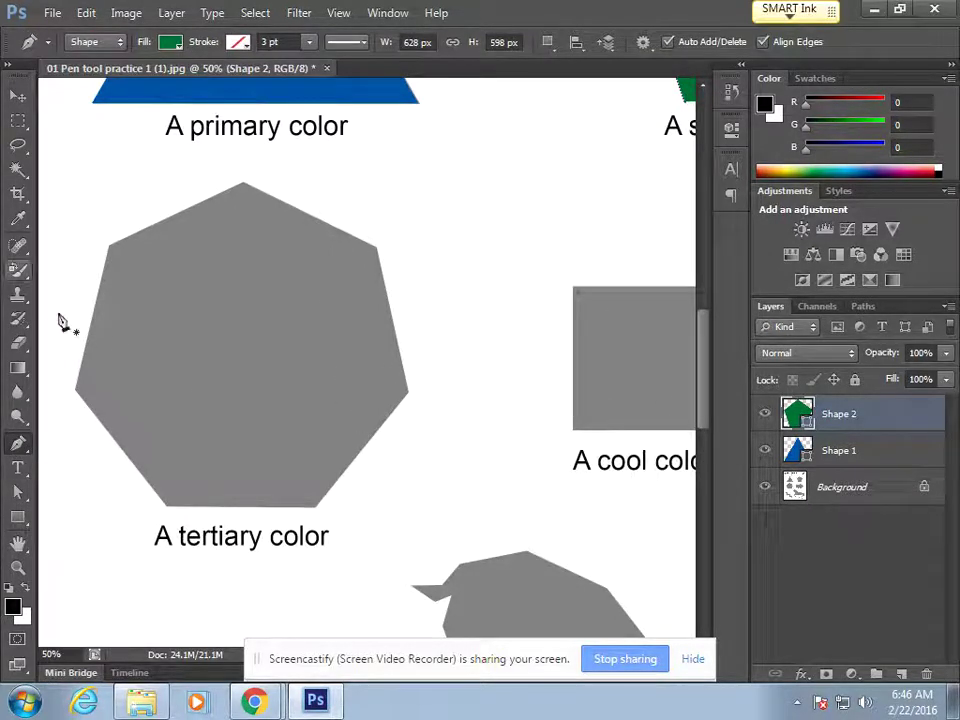
key("space")
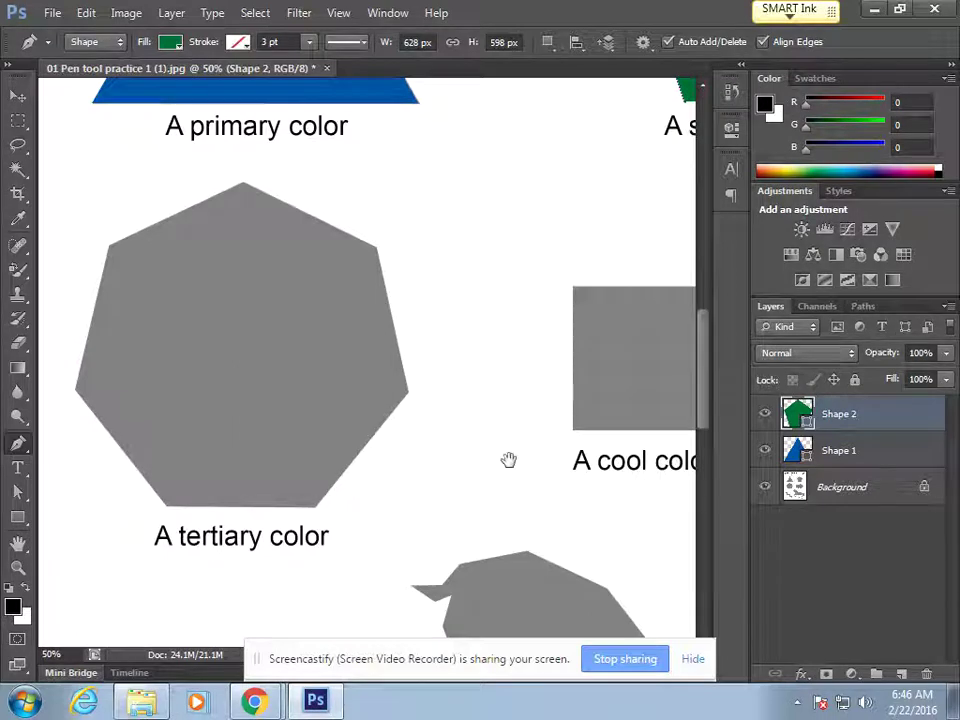
left_click_drag(508, 459, 471, 184)
left_click_drag(264, 426, 396, 321)
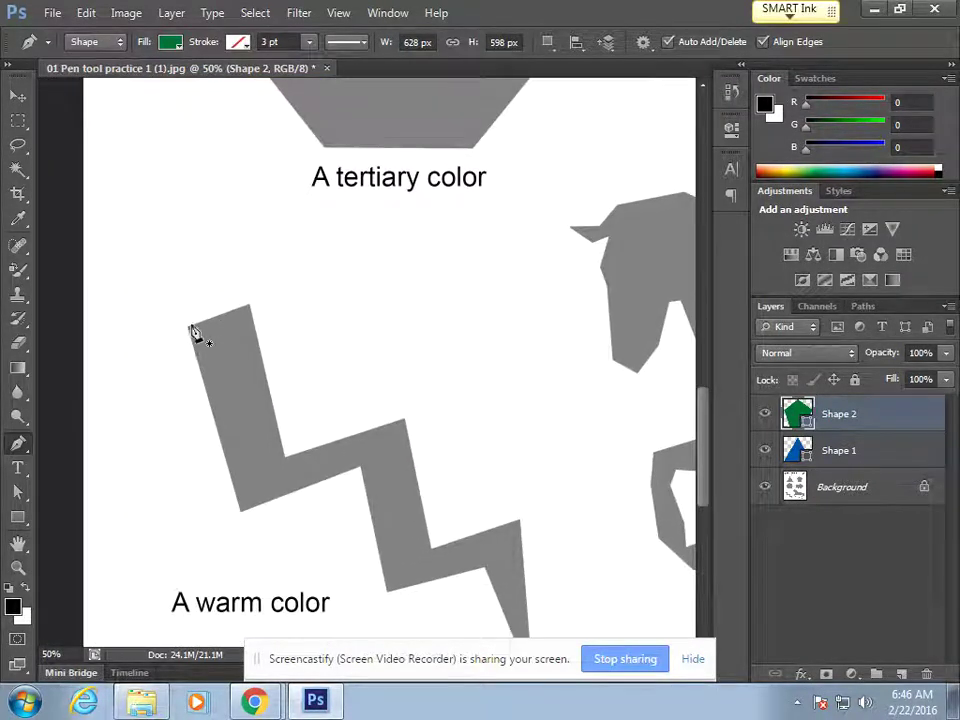
left_click_drag(611, 321, 357, 260)
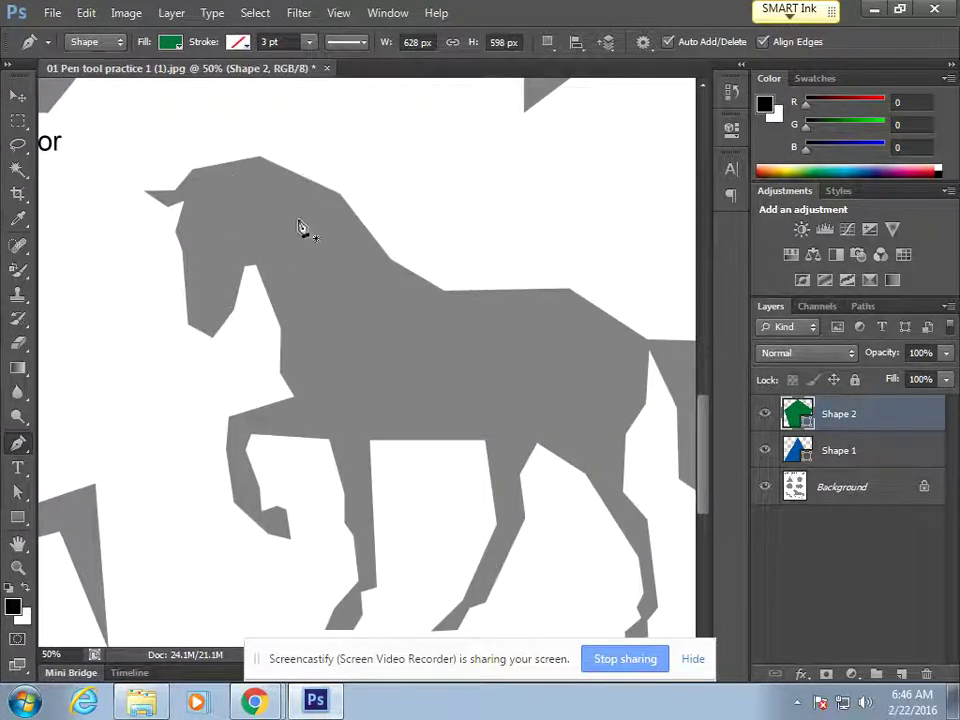
left_click(260, 157)
left_click(191, 171)
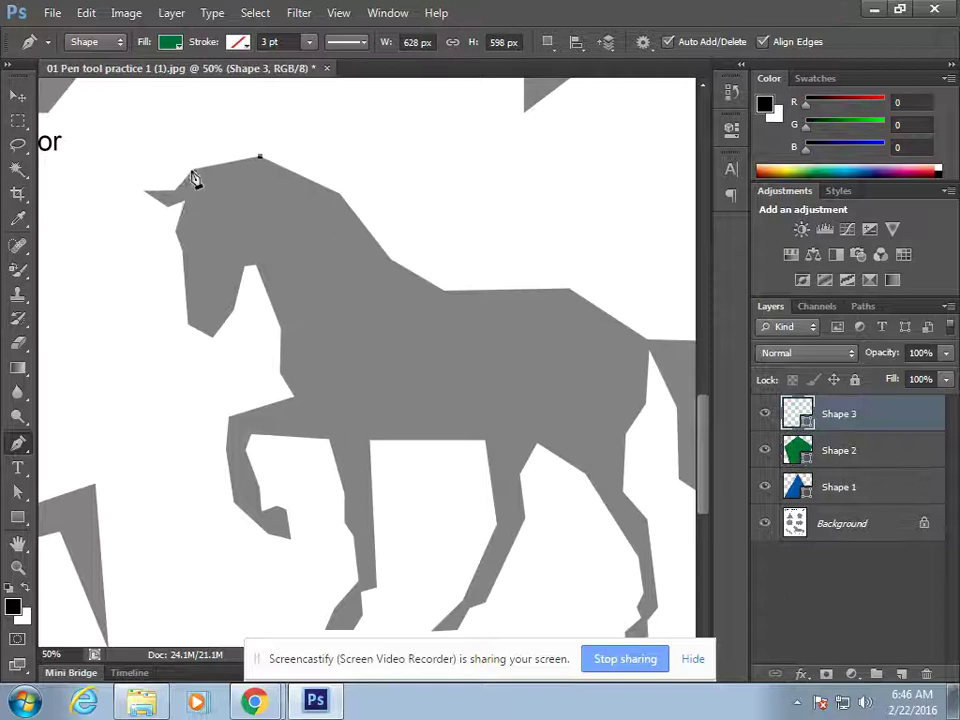
left_click(175, 191)
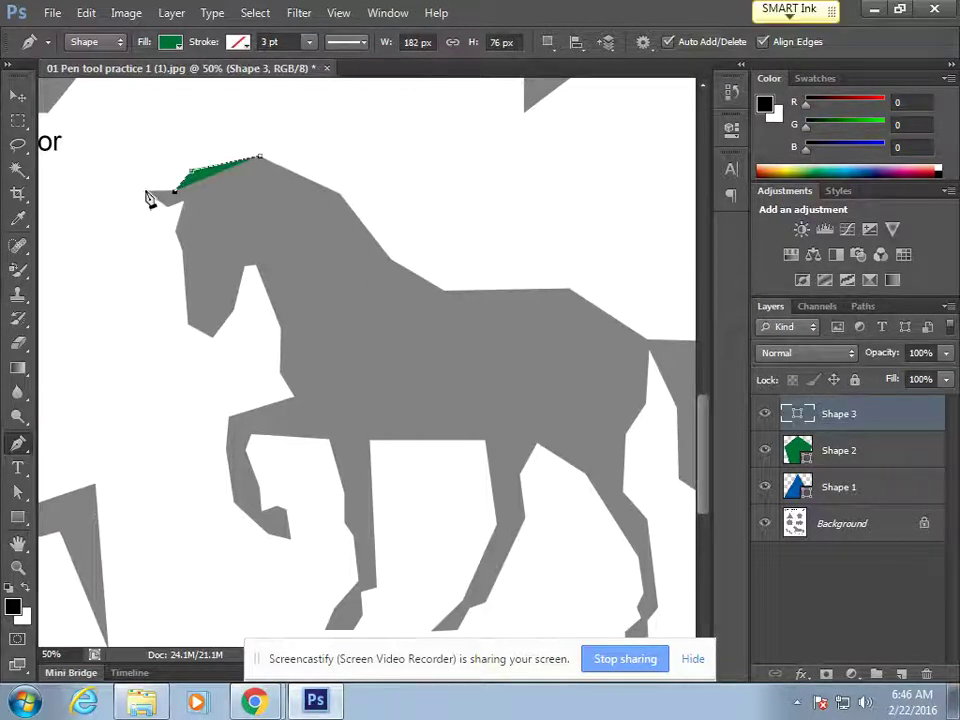
left_click(147, 190)
left_click(166, 207)
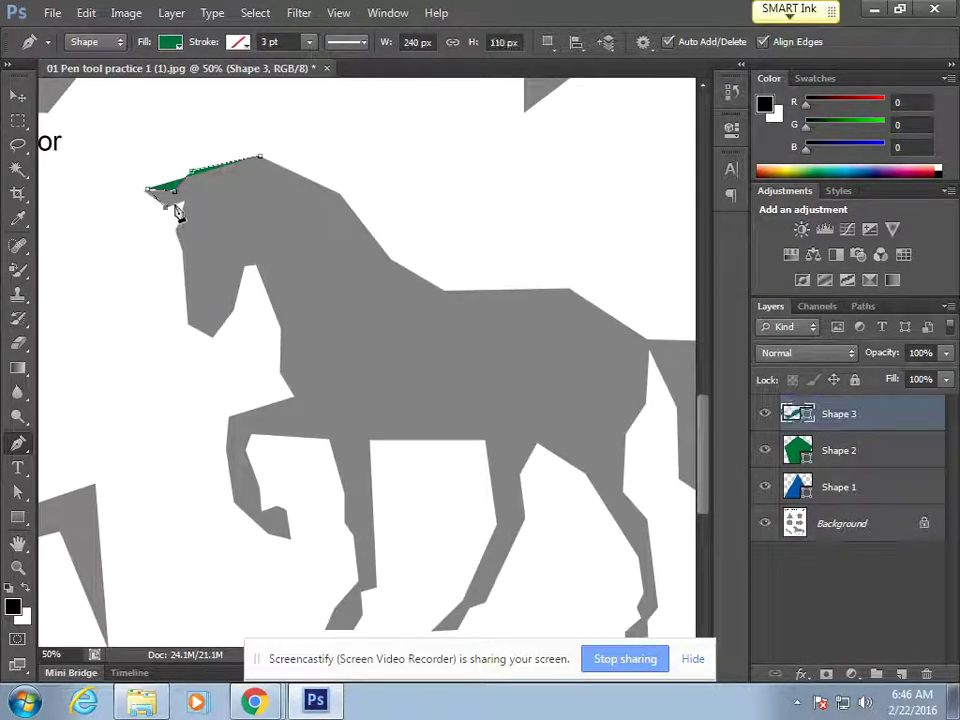
left_click(175, 234)
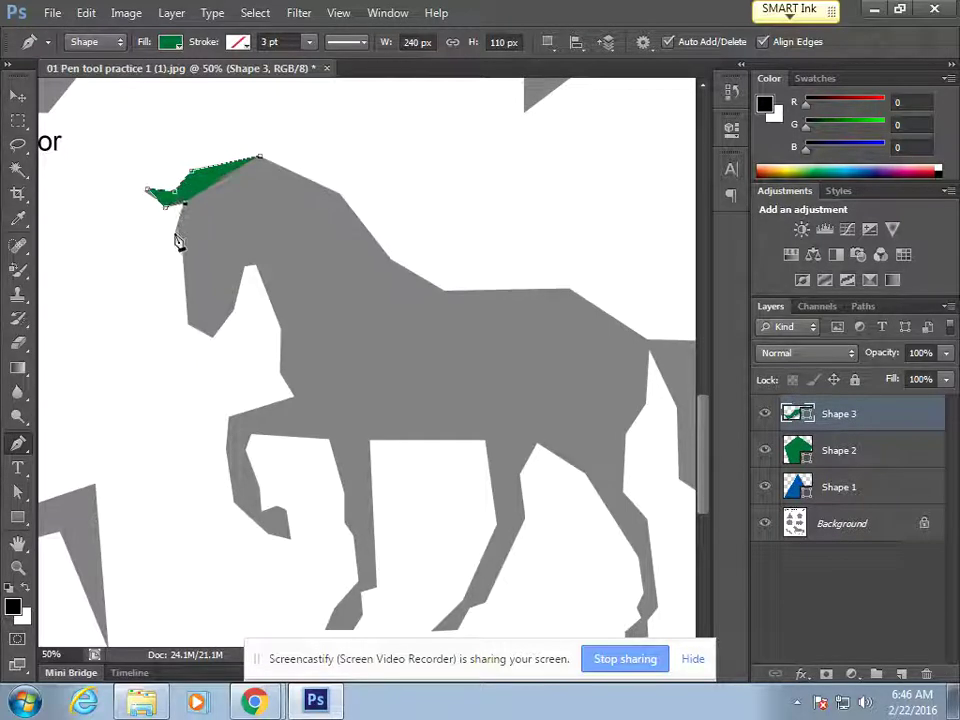
left_click(183, 252)
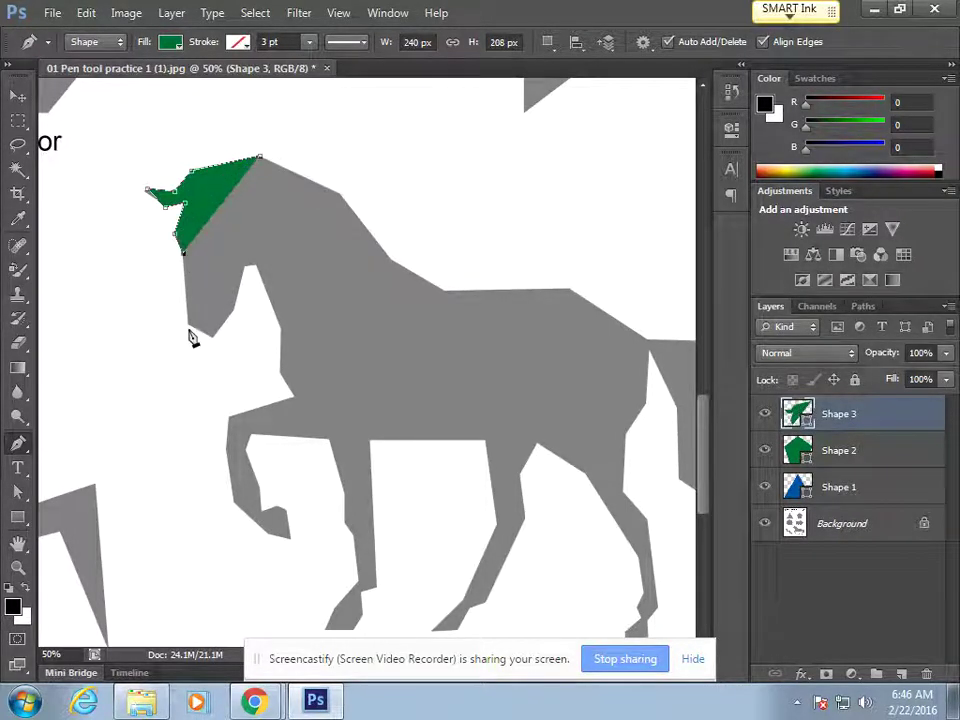
Step: Continue the horse outline with anchor points down the face, around the muzzle and along the jaw to the throat
left_click(188, 322)
left_click(210, 335)
left_click(234, 305)
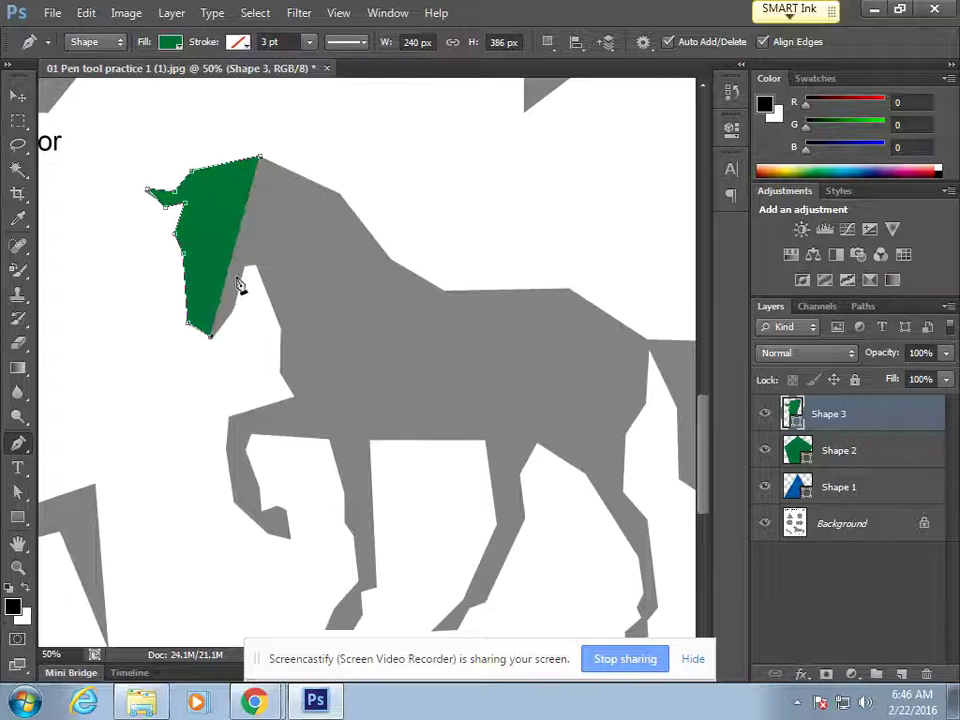
left_click(243, 268)
left_click(259, 266)
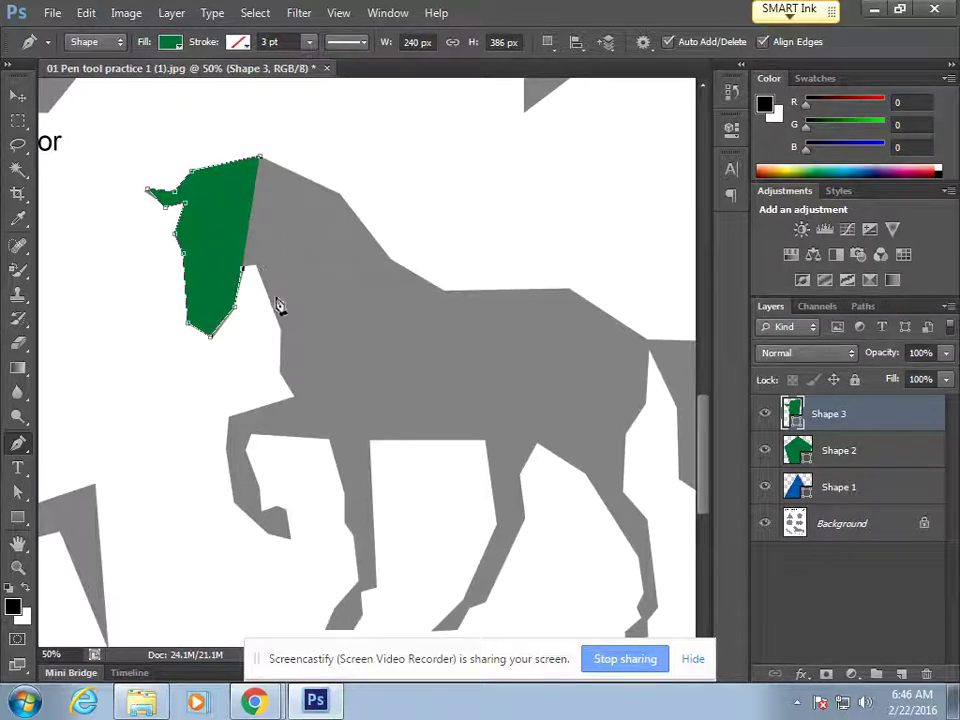
Step: Extend the horse outline down the neck and chest, then along the outer edge of the raised foreleg to the hoof
left_click(279, 328)
left_click(279, 370)
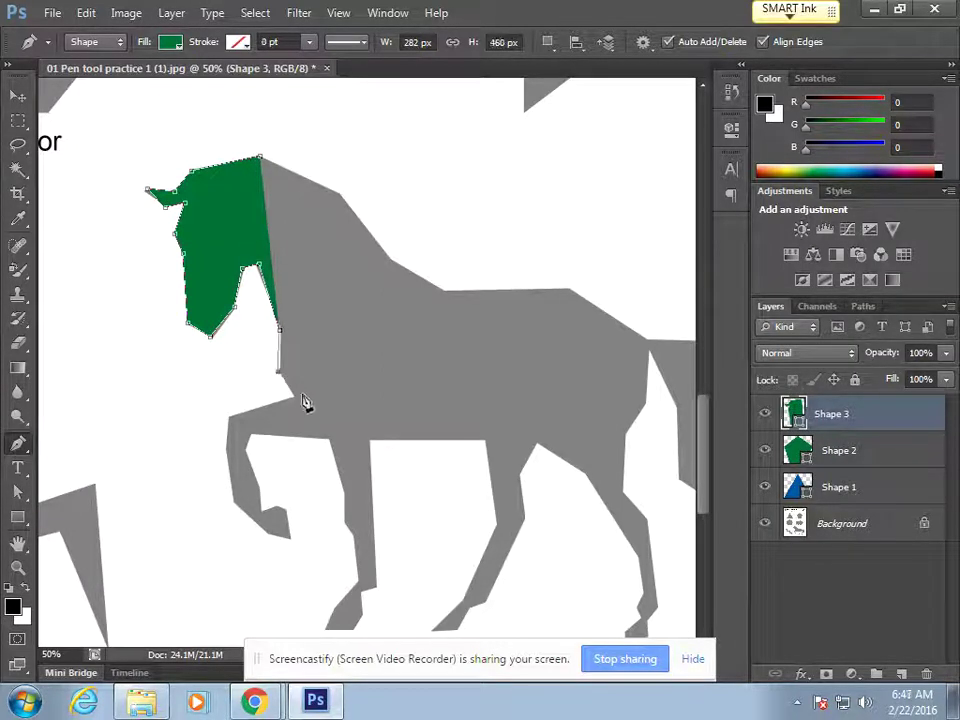
left_click(293, 394)
left_click(230, 419)
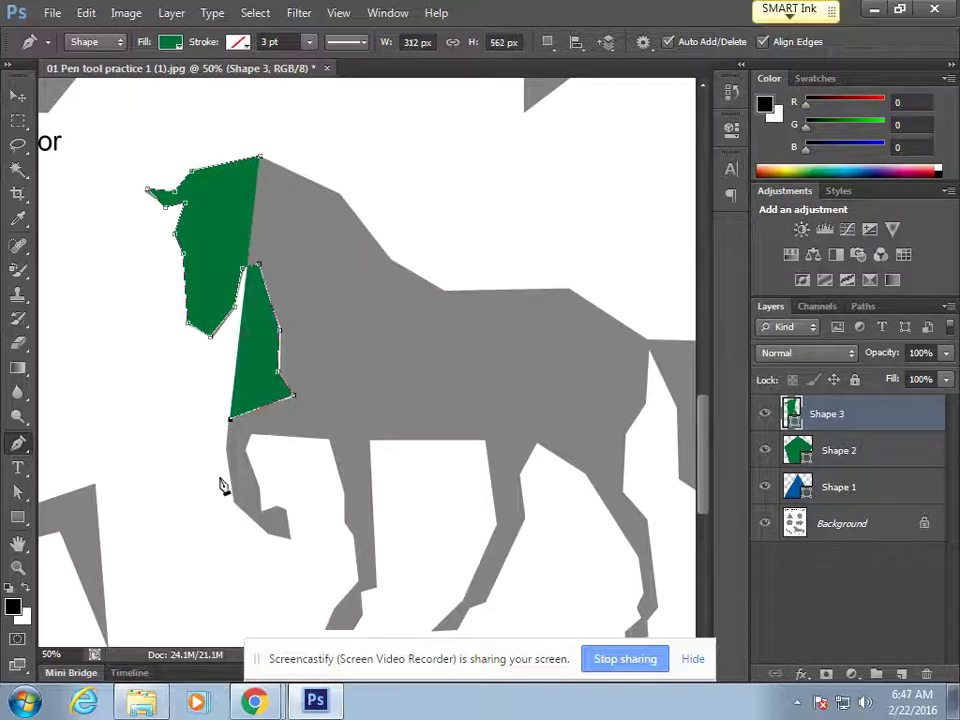
left_click(226, 448)
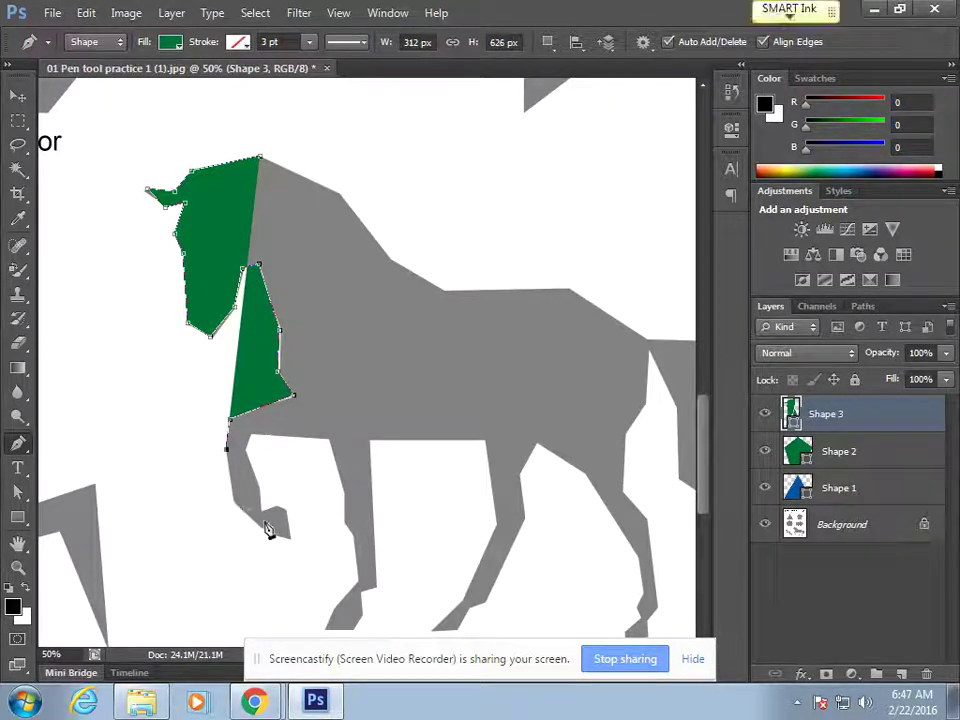
left_click(236, 501)
left_click(267, 532)
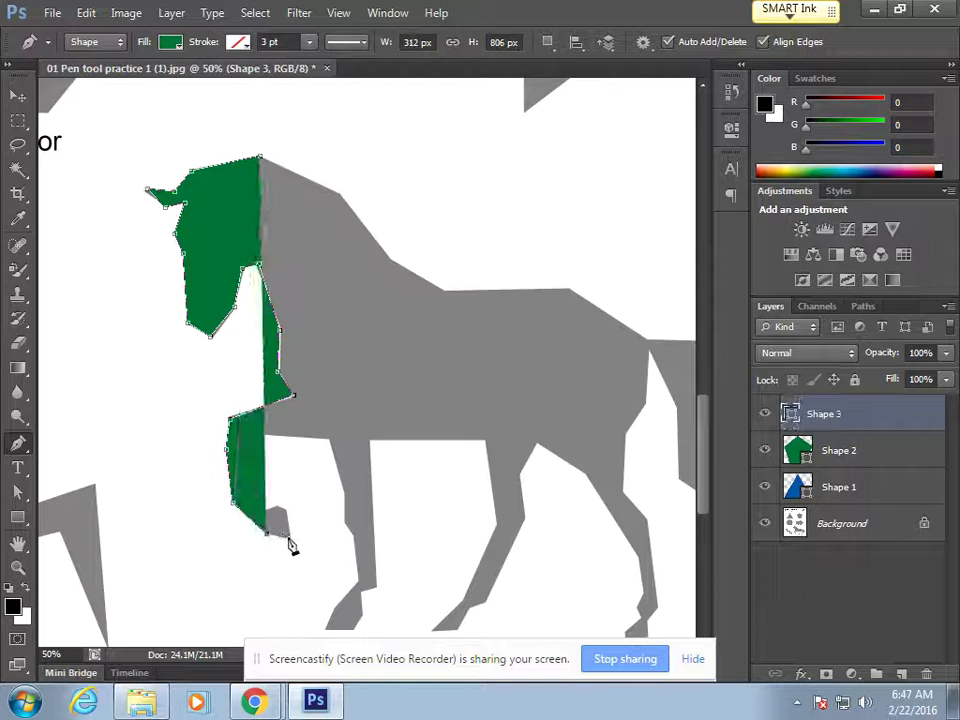
left_click(289, 536)
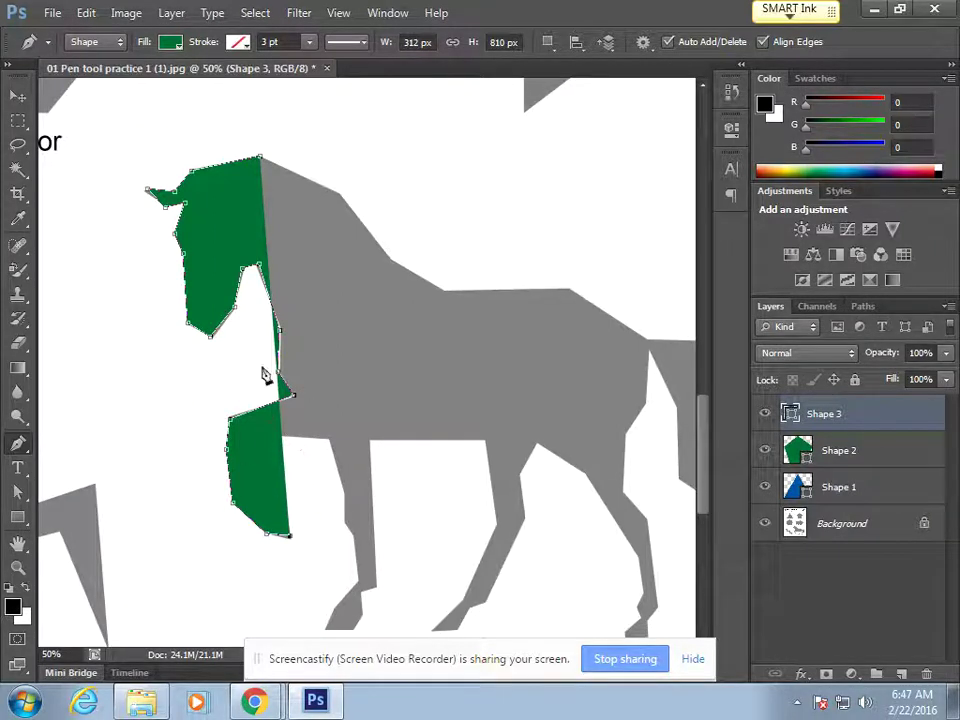
Step: Set the horse shape's fill to none and continue its outline along the raised foreleg's inner edge and the standing foreleg's front
left_click(181, 43)
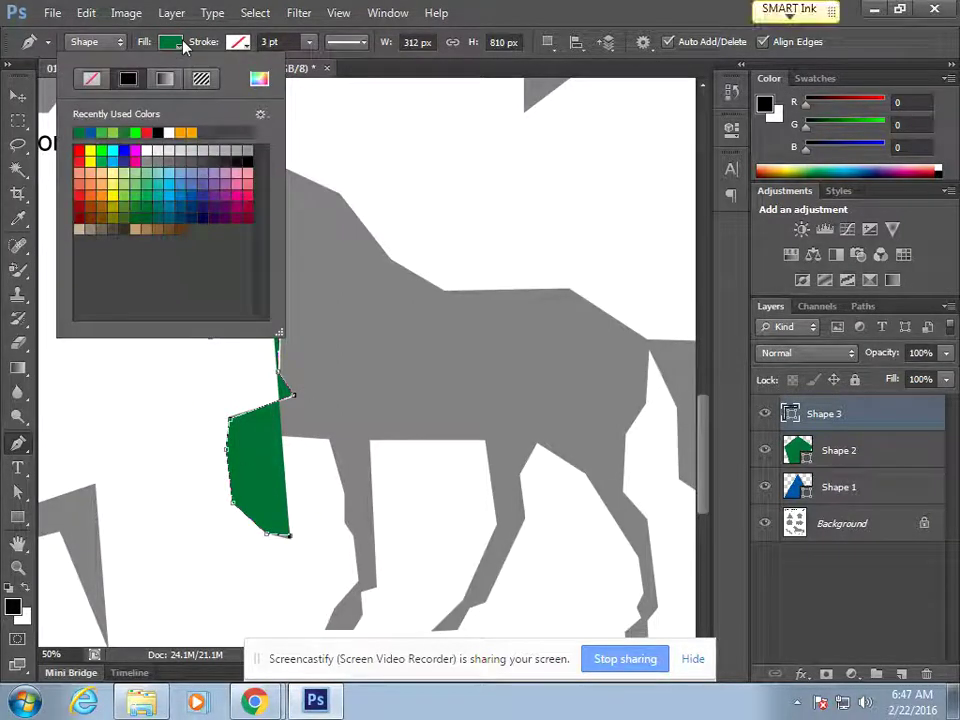
left_click(93, 80)
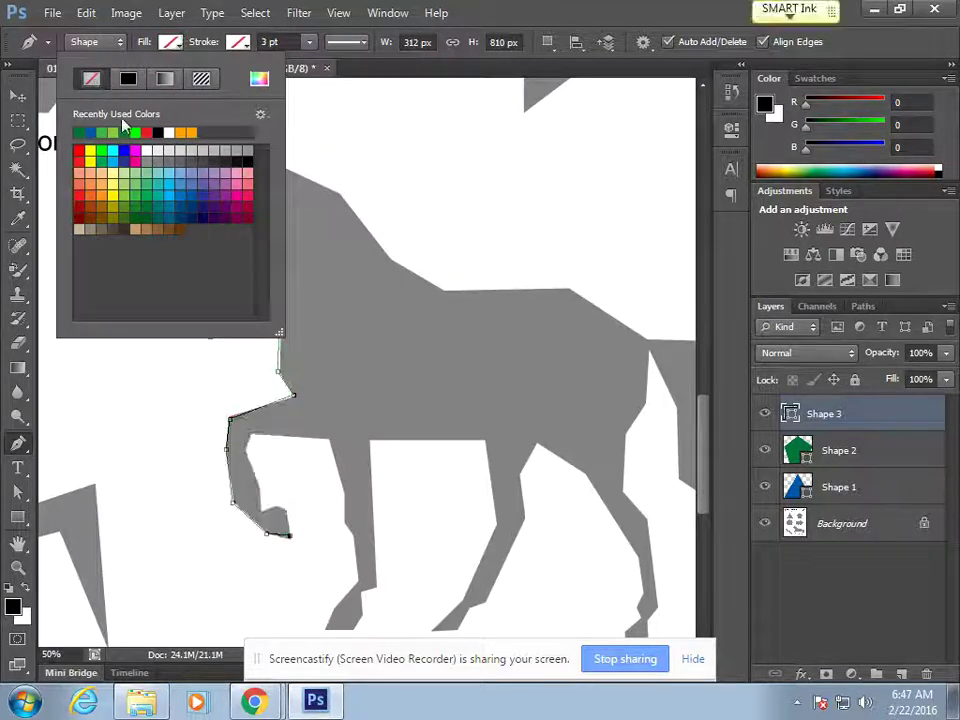
left_click(287, 516)
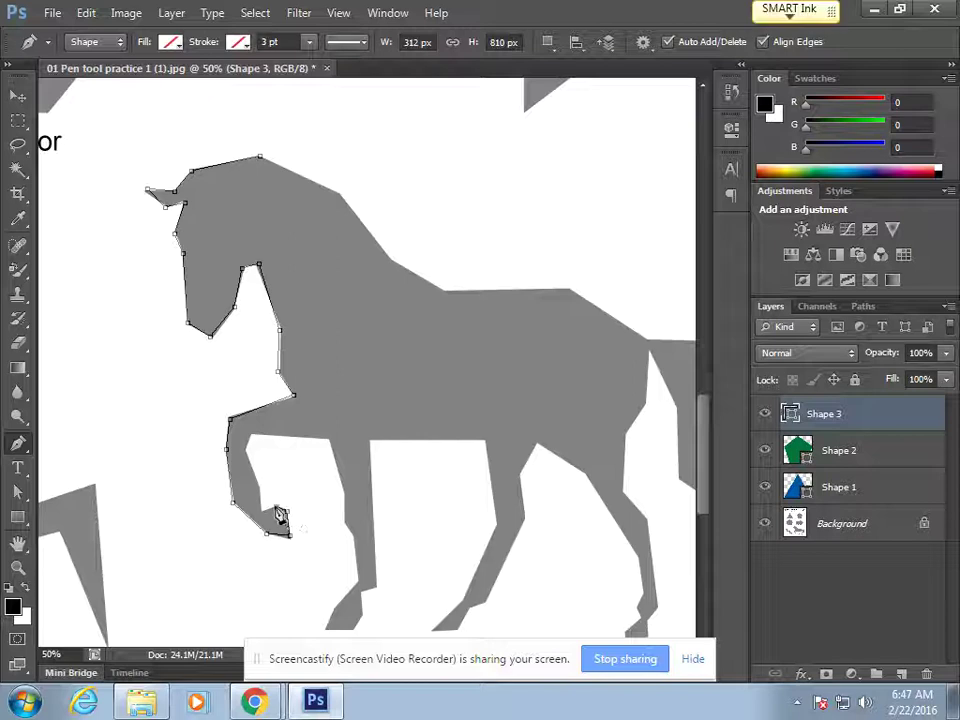
left_click(248, 437)
left_click(330, 438)
left_click(346, 496)
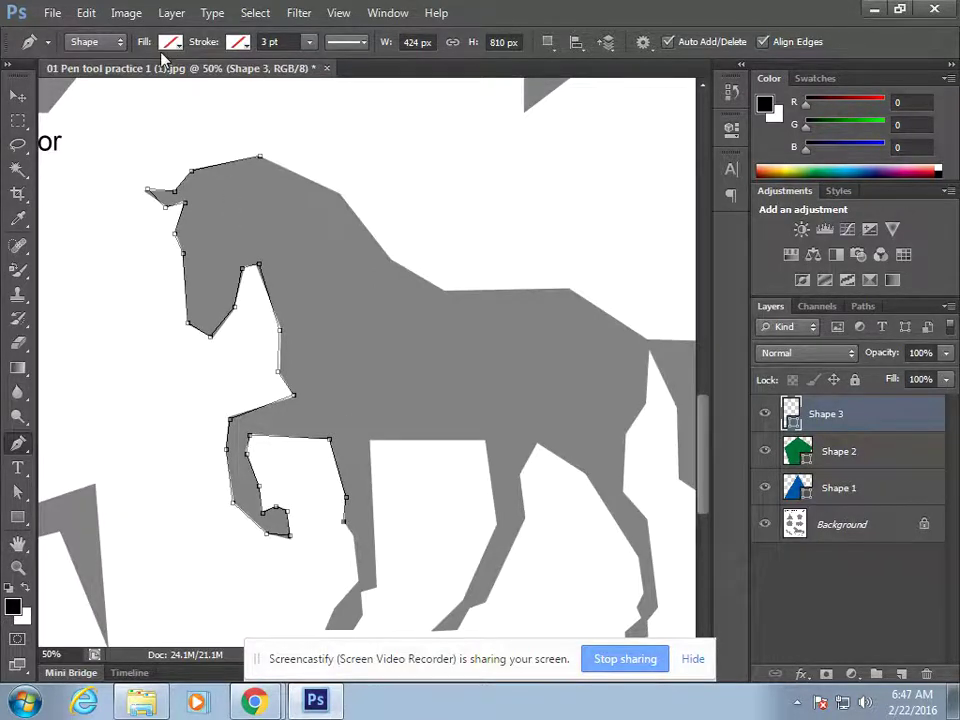
Step: Try a solid dark purple fill on the partial horse shape, and set its fill back to none
left_click(166, 45)
left_click(226, 207)
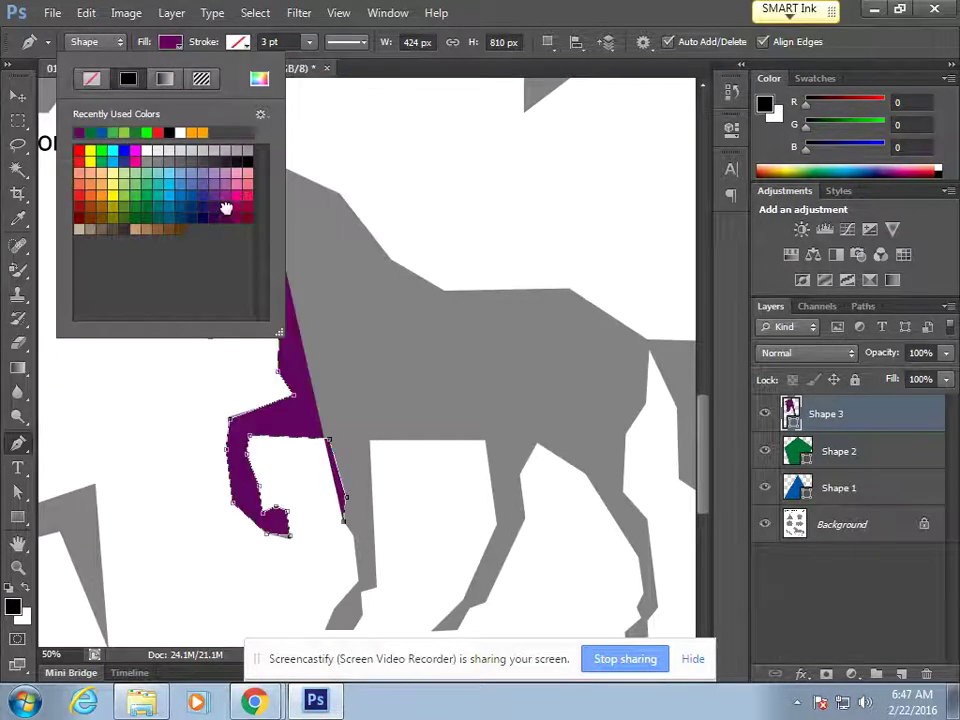
left_click(493, 7)
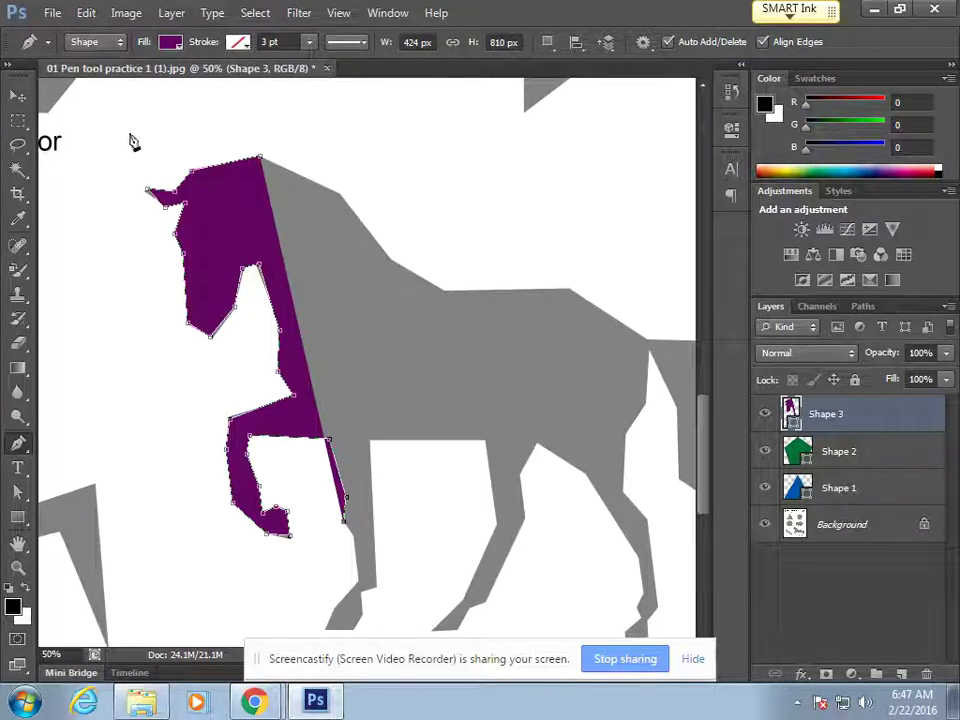
left_click(176, 44)
left_click(92, 78)
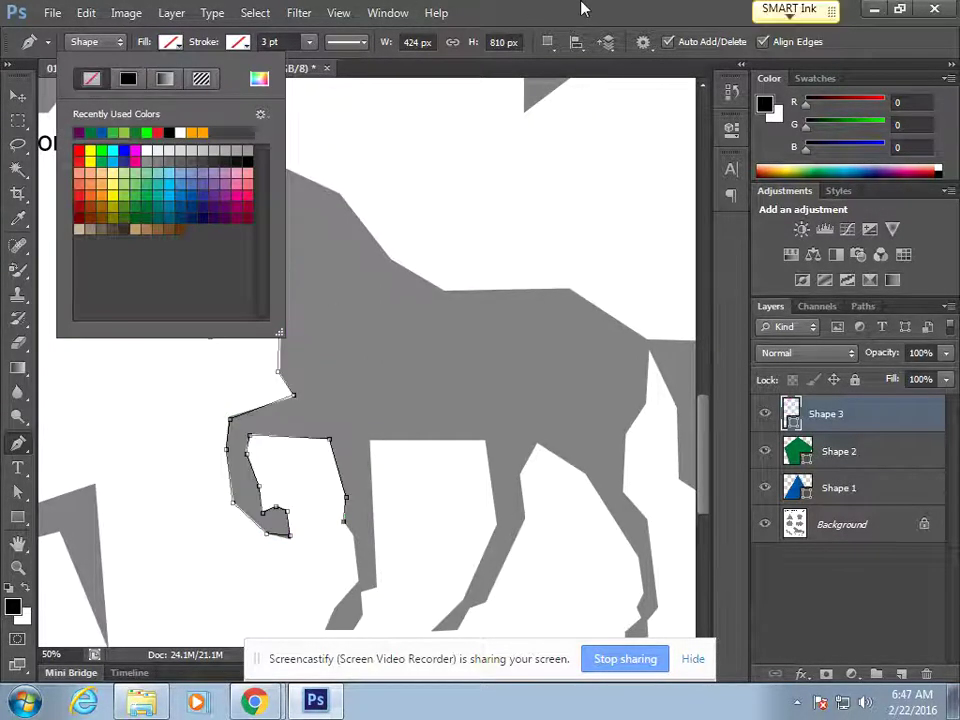
left_click(588, 12)
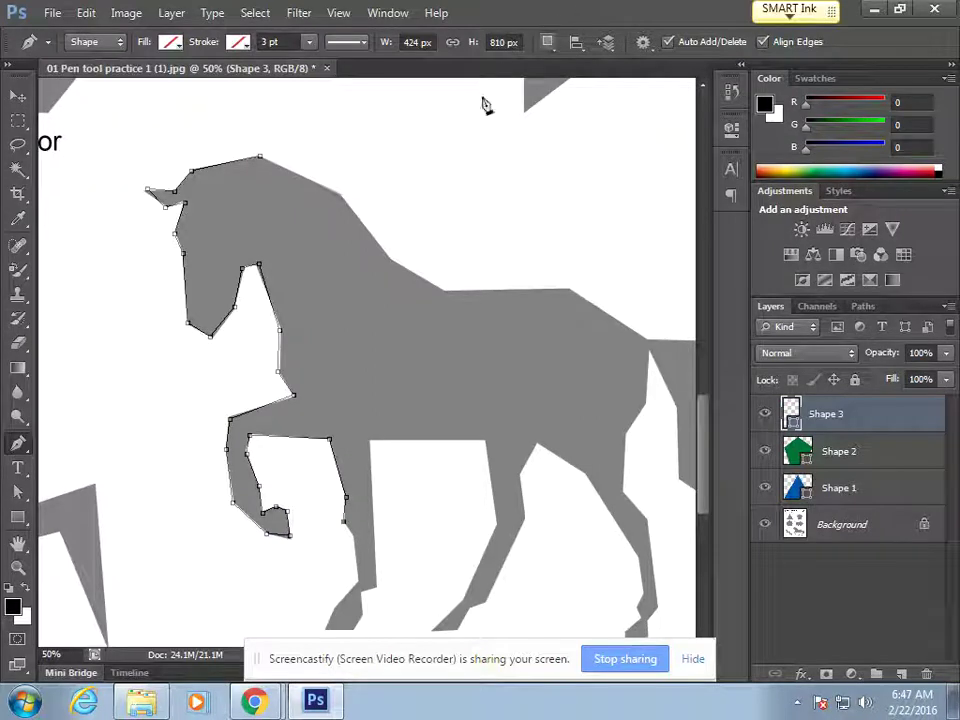
Step: Review the remaining shapes and colour labels across the practice sheet, and look at the document's saving options
key("ctrl+minus")
key("ctrl+minus")
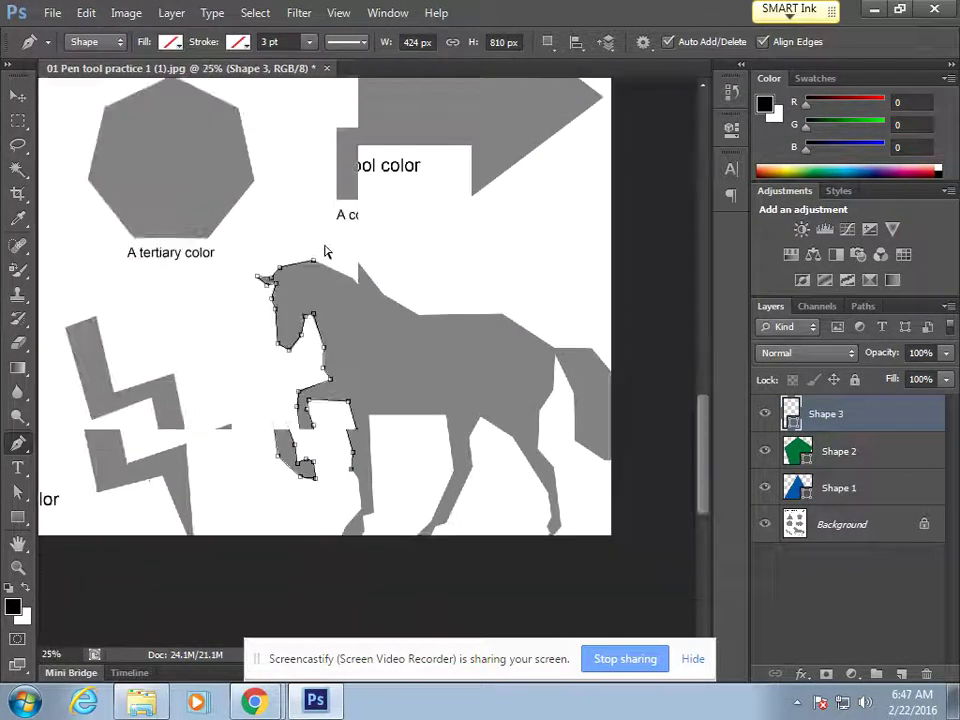
left_click_drag(230, 155, 308, 345)
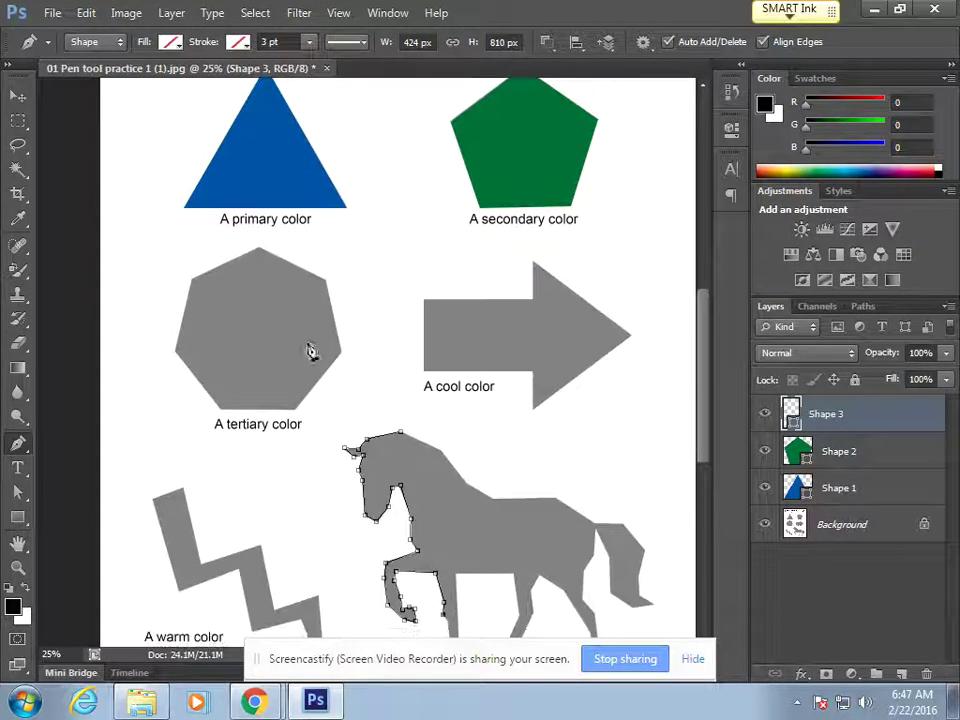
left_click_drag(317, 493, 285, 358)
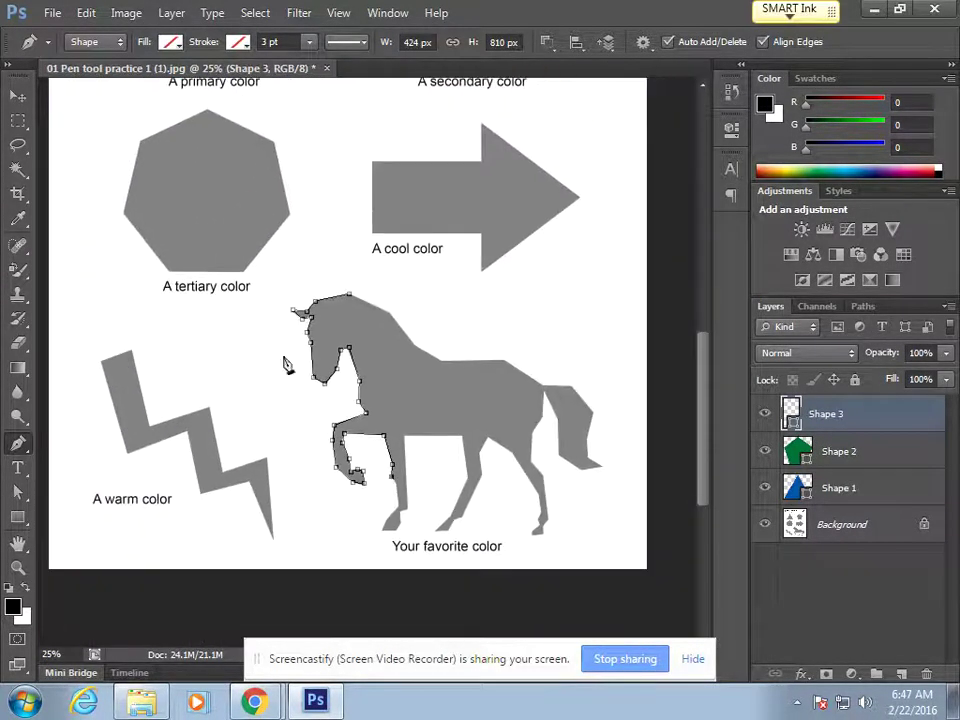
left_click(52, 13)
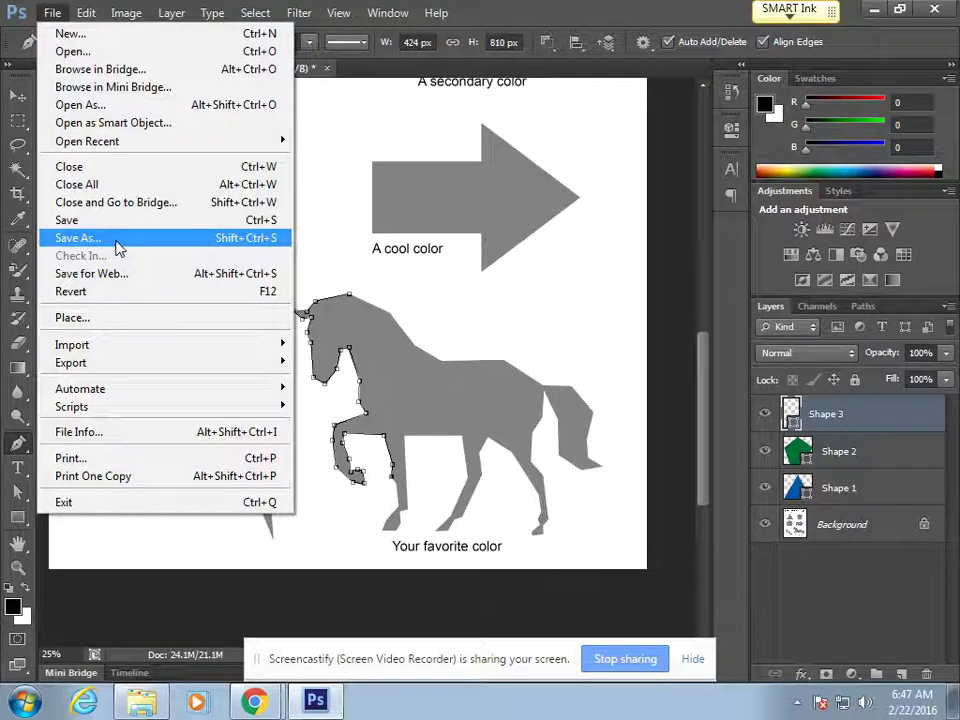
left_click(678, 9)
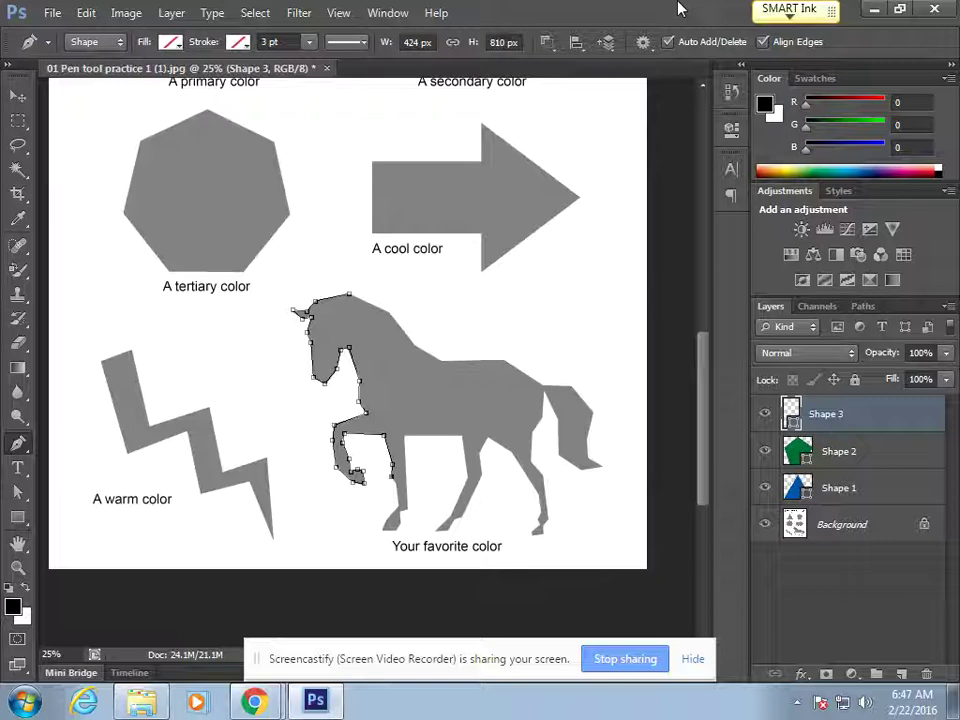